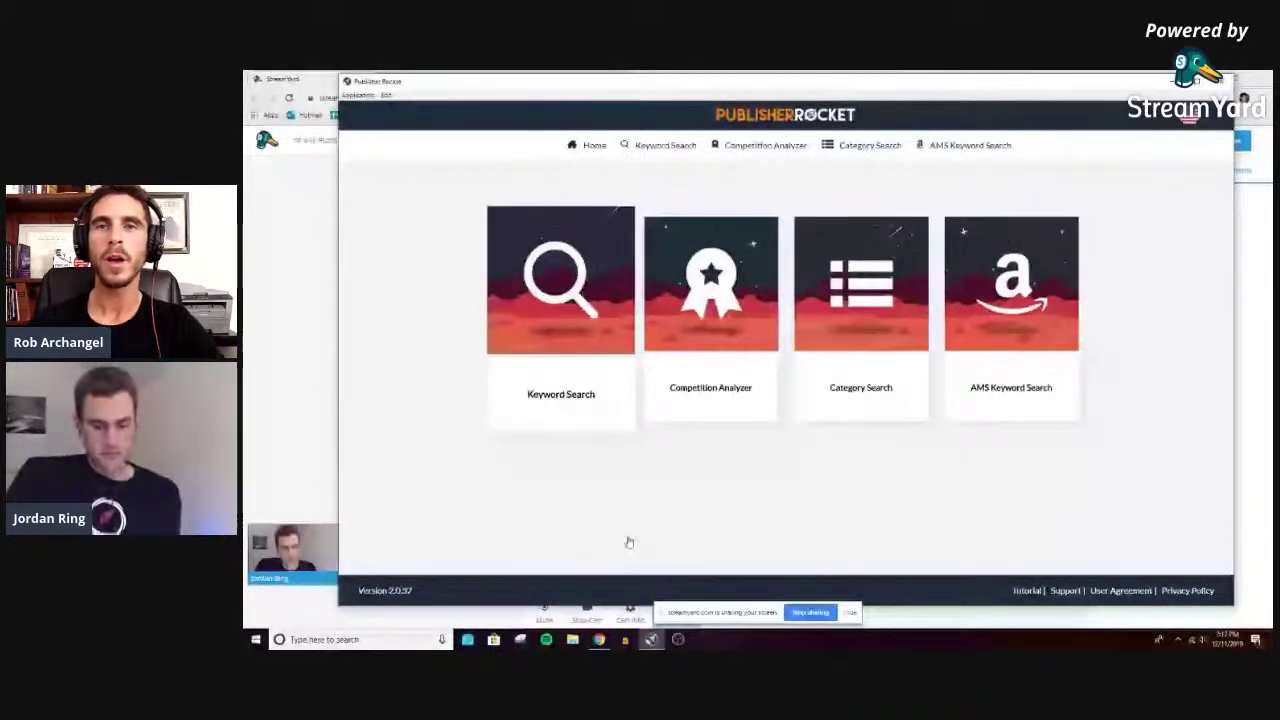
# Run a keyword search for "bats" with the E-Book format selected
pyautogui.click(585, 395)
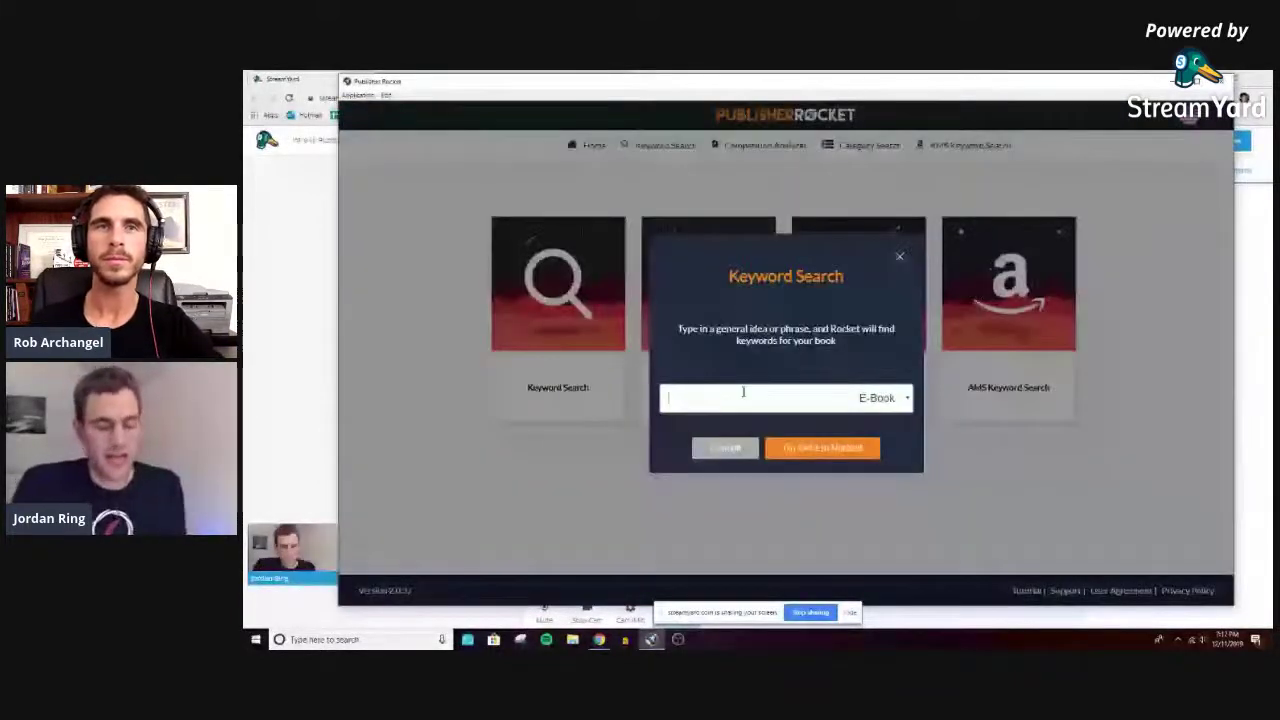
pyautogui.write('bass')
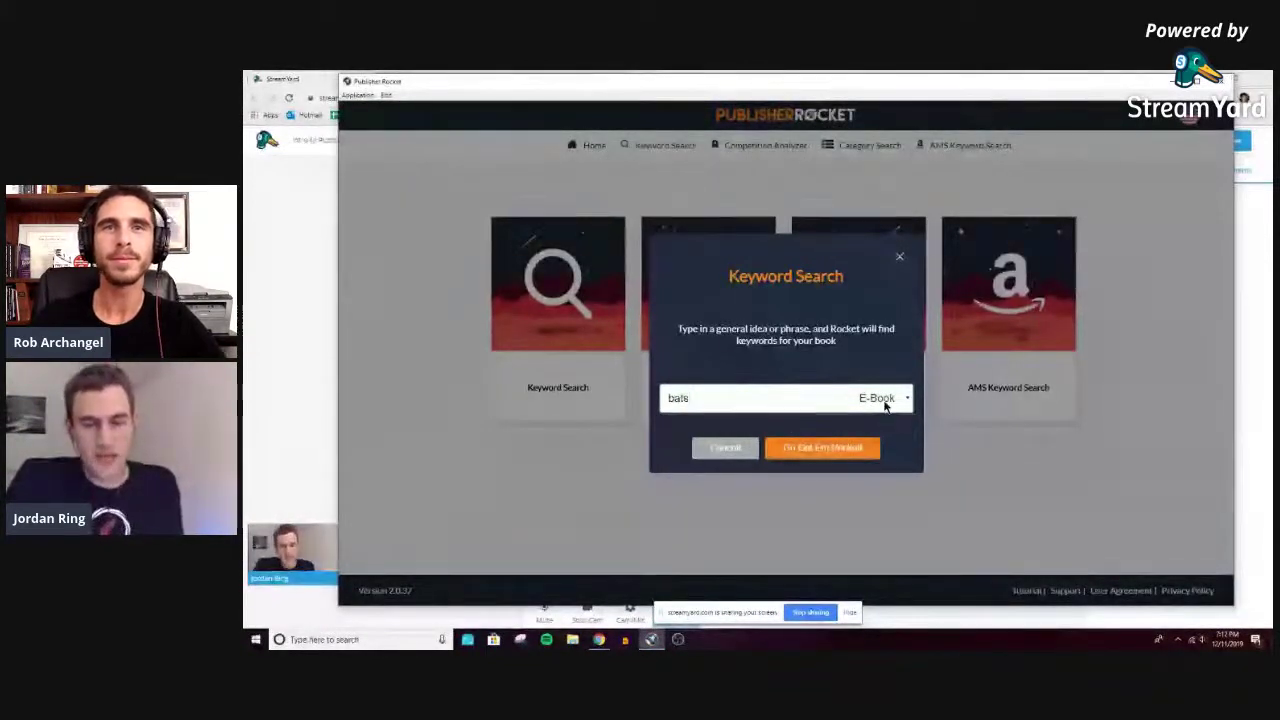
pyautogui.click(886, 401)
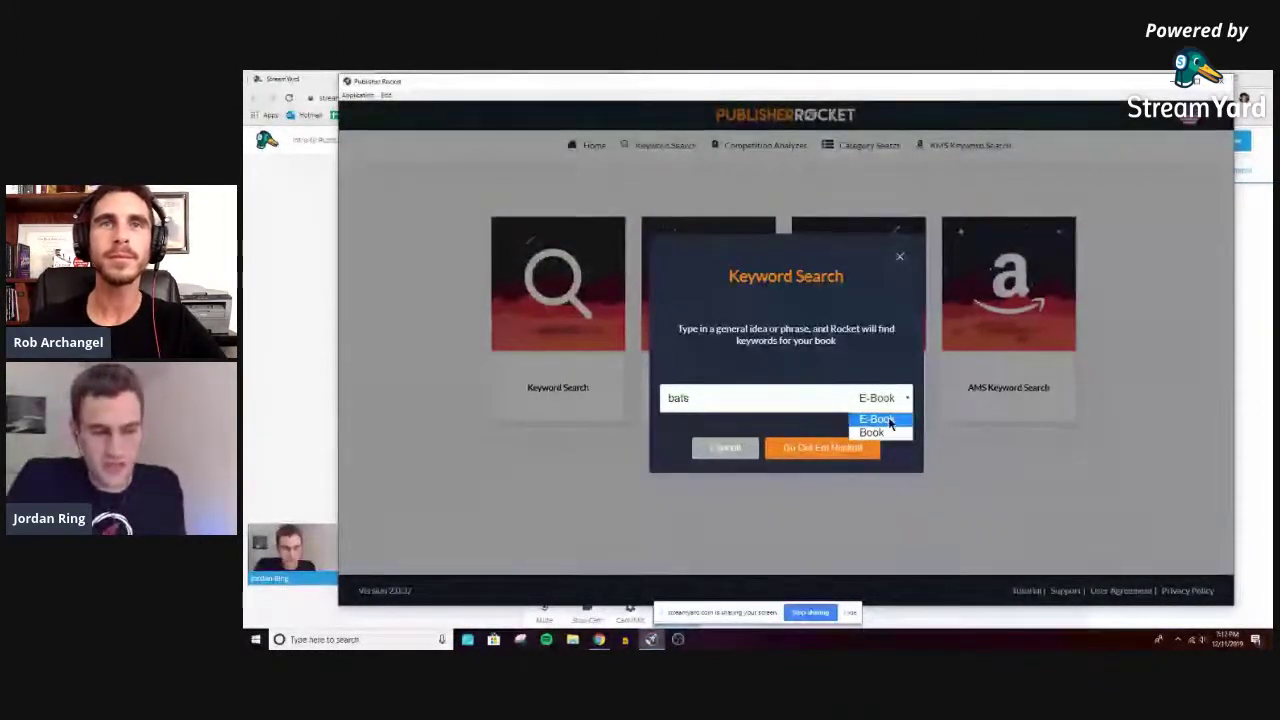
pyautogui.click(878, 419)
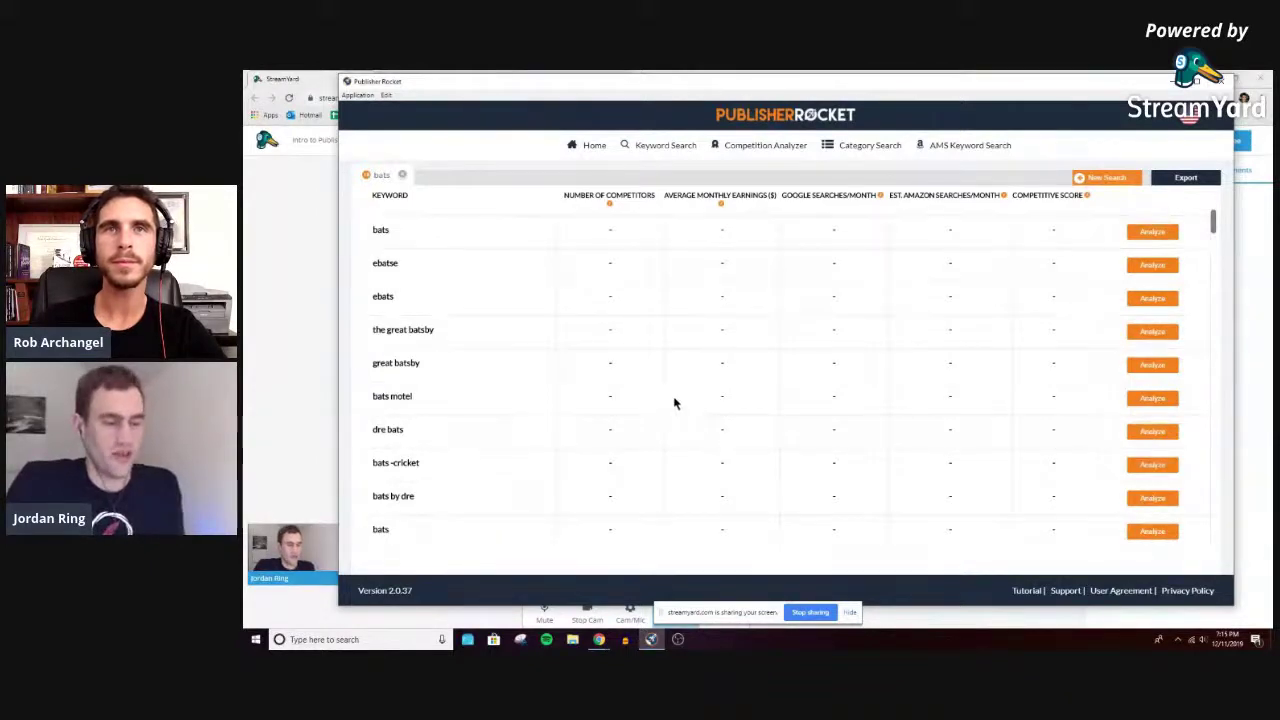
# Look through the suggested keywords and analyze the first "bats" entry
pyautogui.scroll(-1, 679, 401)
pyautogui.scroll(1, 785, 395)
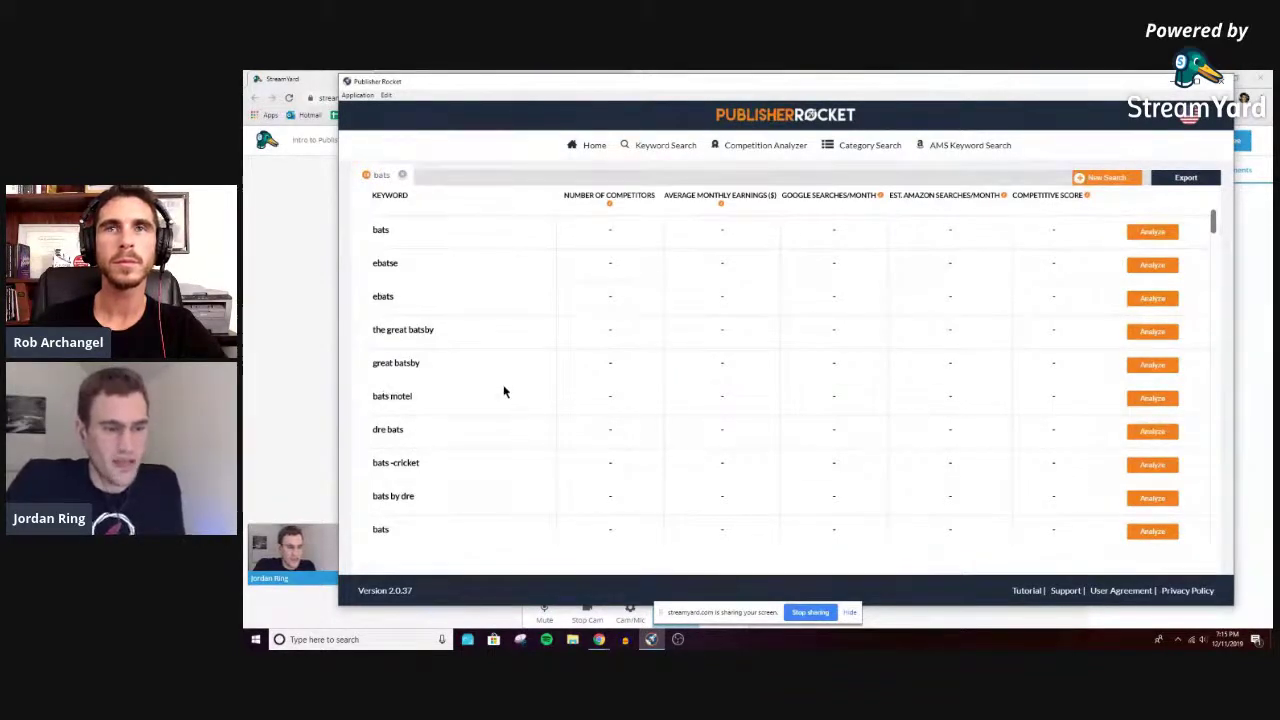
pyautogui.scroll(-3, 500, 372)
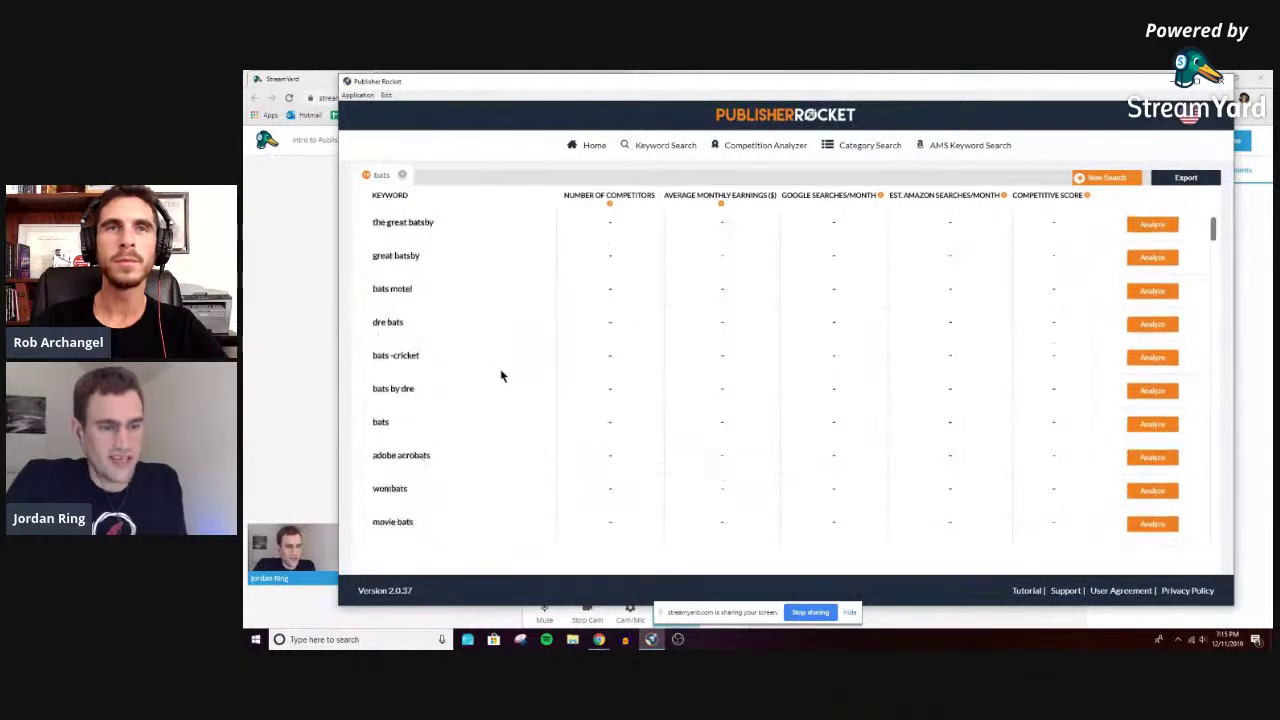
pyautogui.scroll(-2, 502, 376)
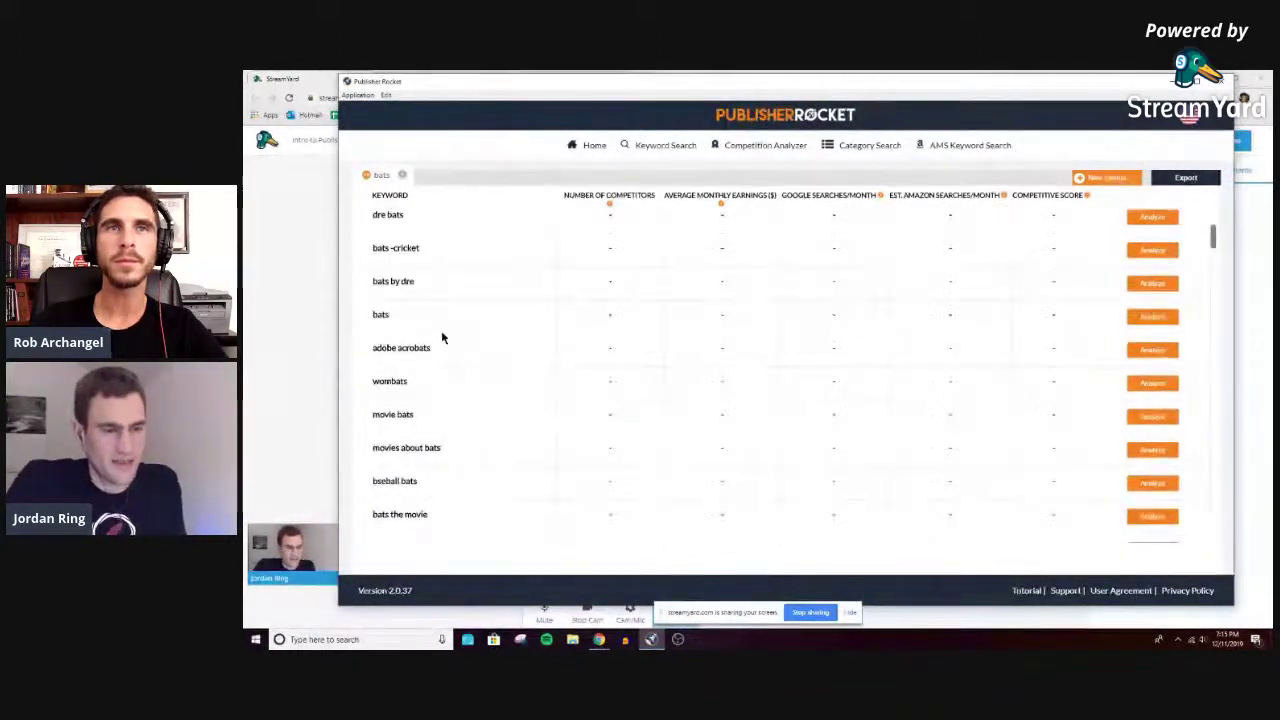
pyautogui.scroll(5, 445, 358)
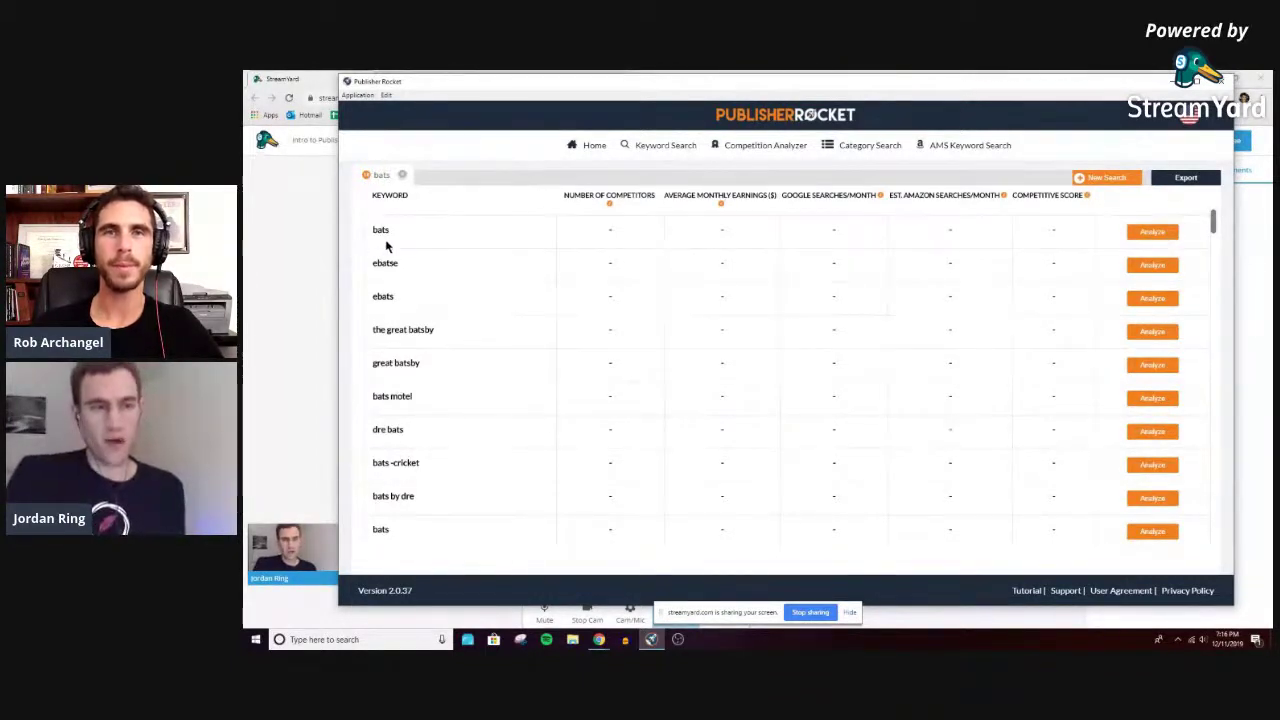
pyautogui.click(1151, 232)
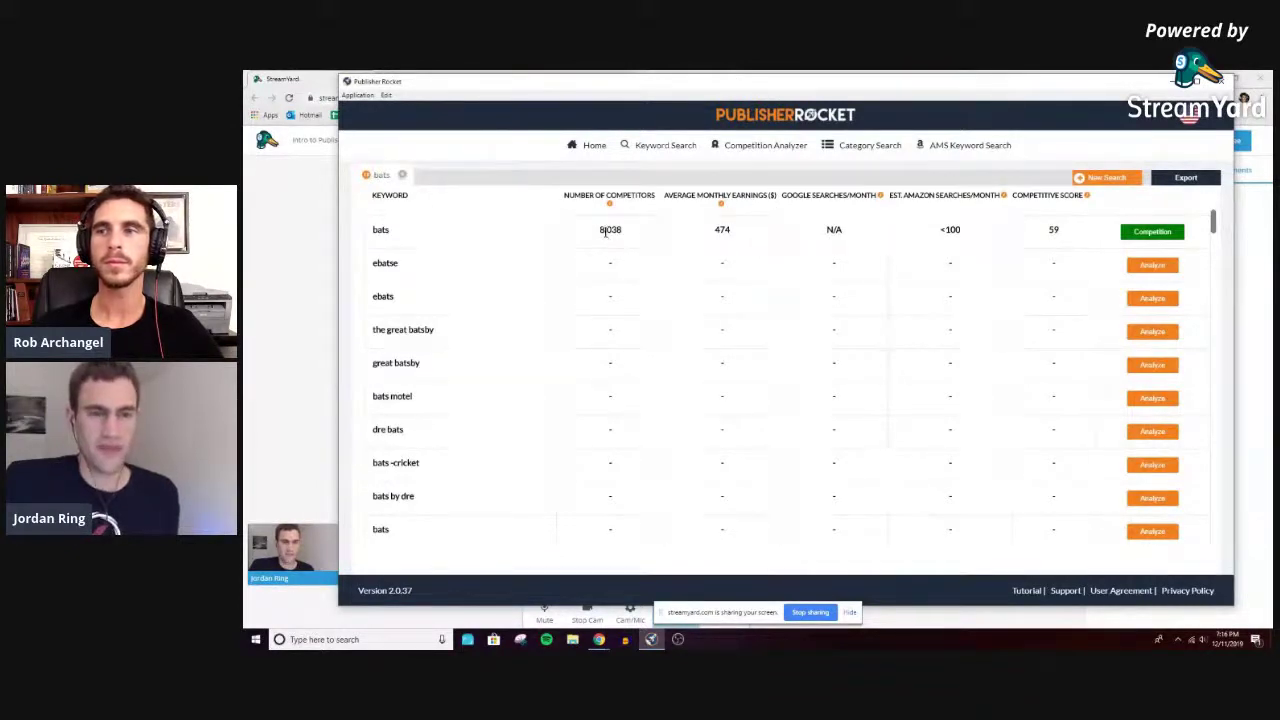
# Examine the number of competitors, average monthly earnings, estimated Amazon searches and competitive score for the "bats" keyword
pyautogui.moveTo(600, 230); pyautogui.dragTo(624, 230)
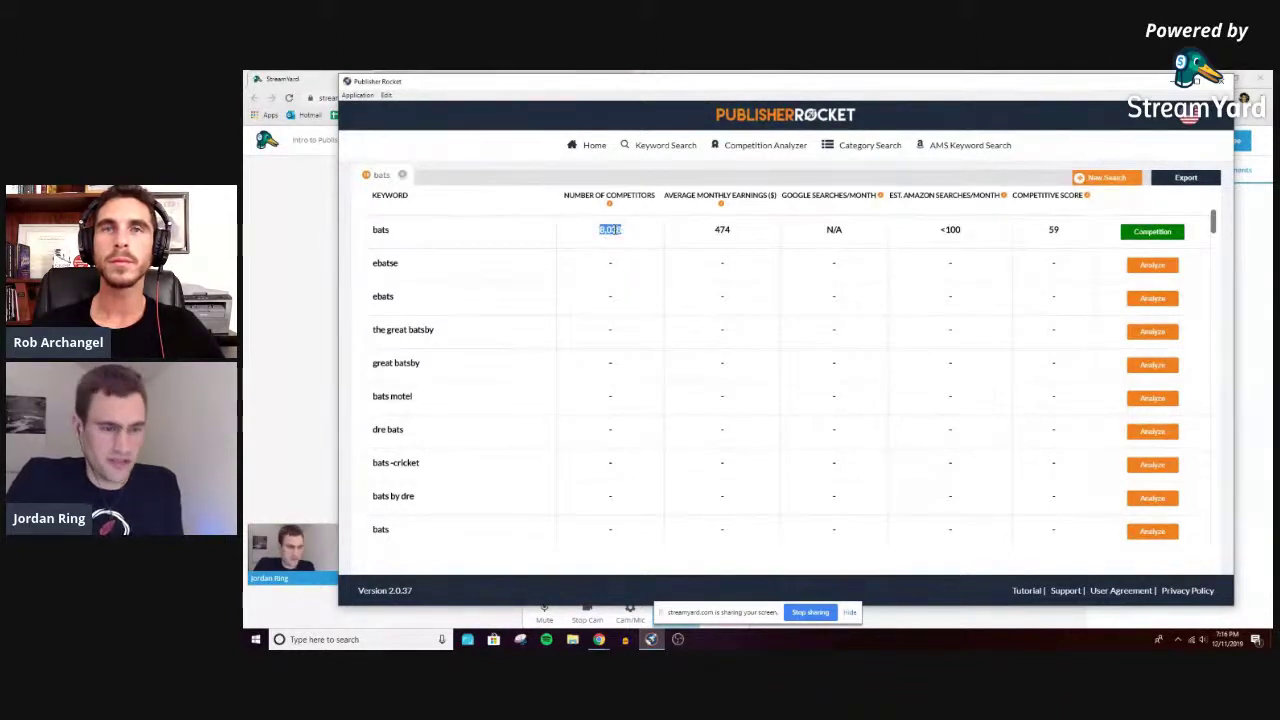
pyautogui.click(627, 231)
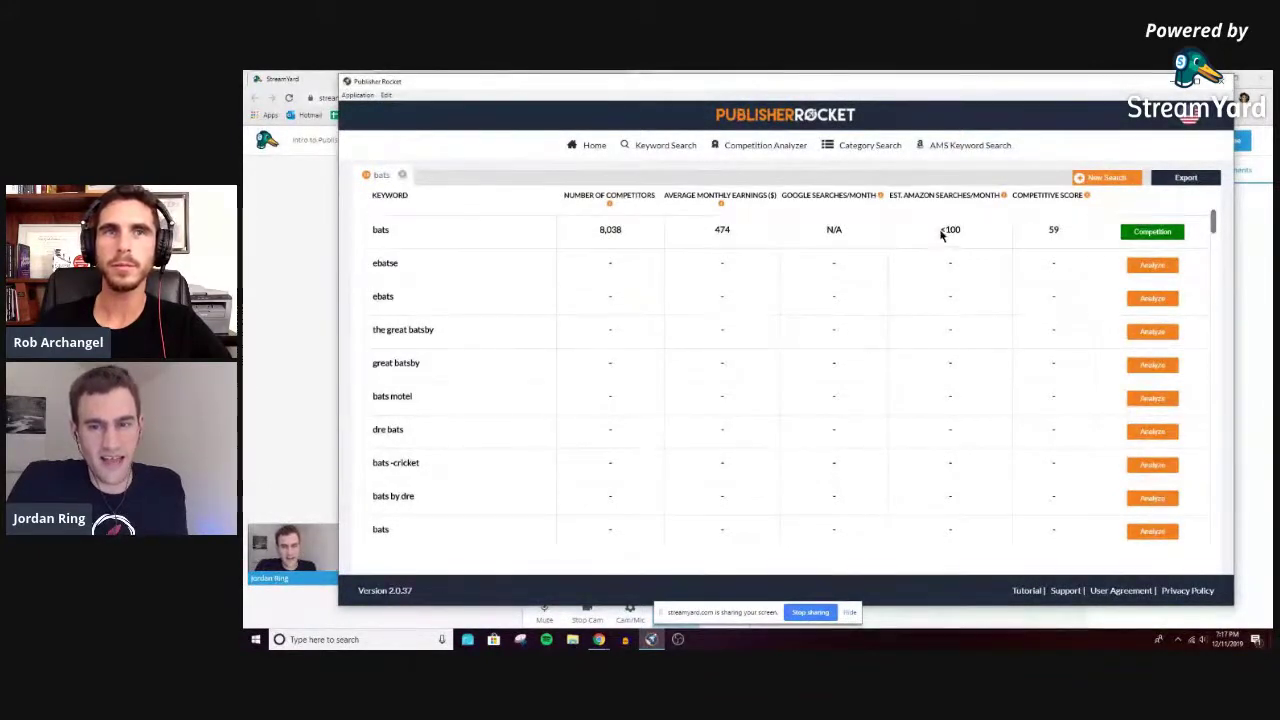
pyautogui.moveTo(941, 233); pyautogui.dragTo(960, 231)
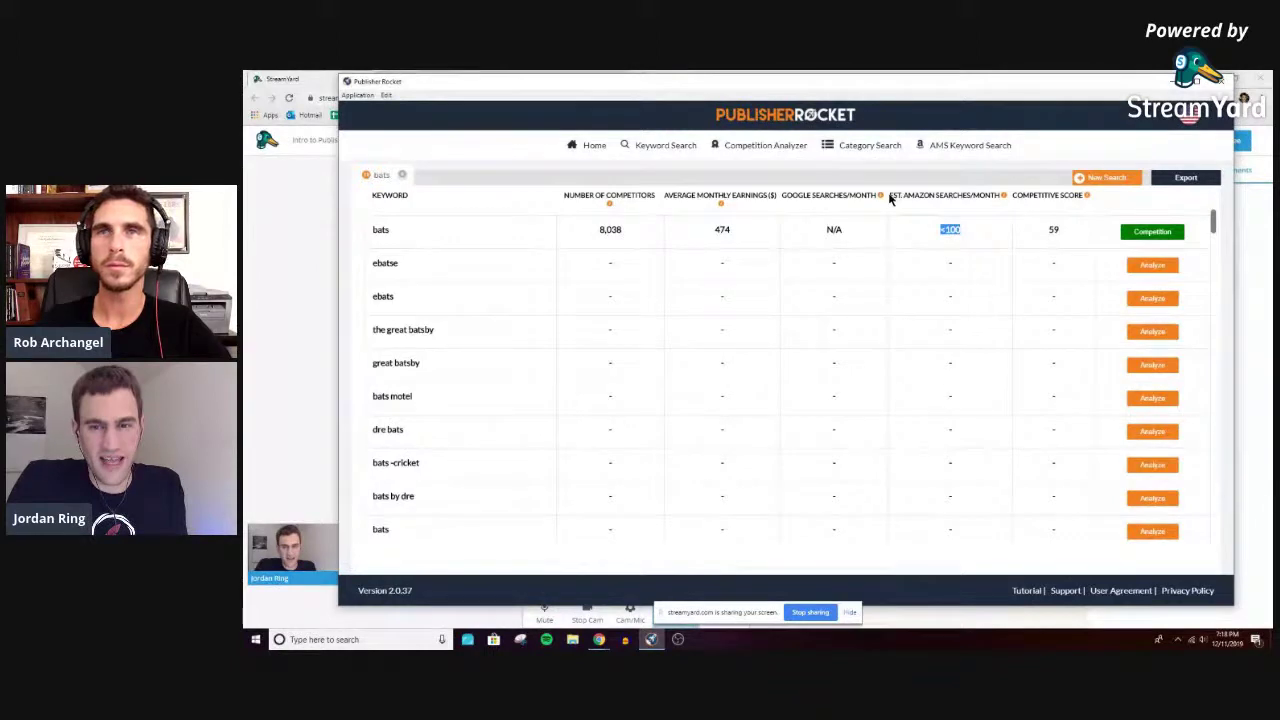
pyautogui.moveTo(890, 198); pyautogui.dragTo(1000, 197)
pyautogui.click(990, 196)
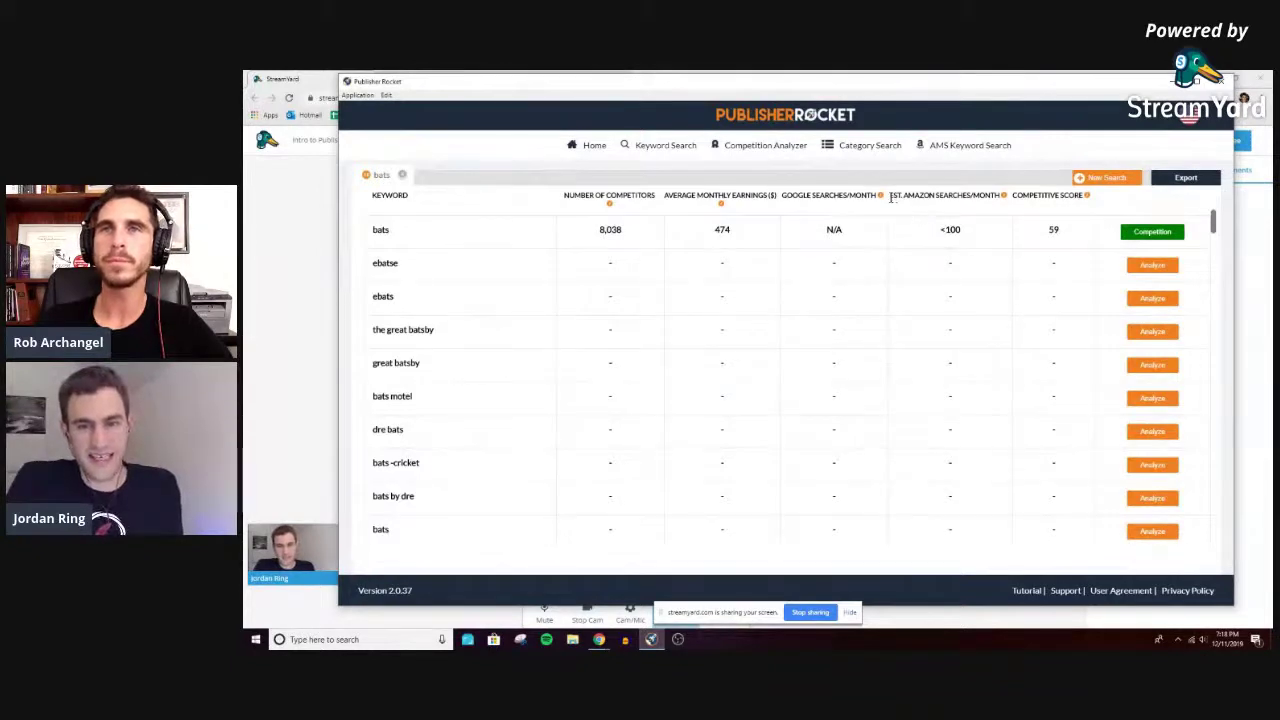
pyautogui.moveTo(882, 203)
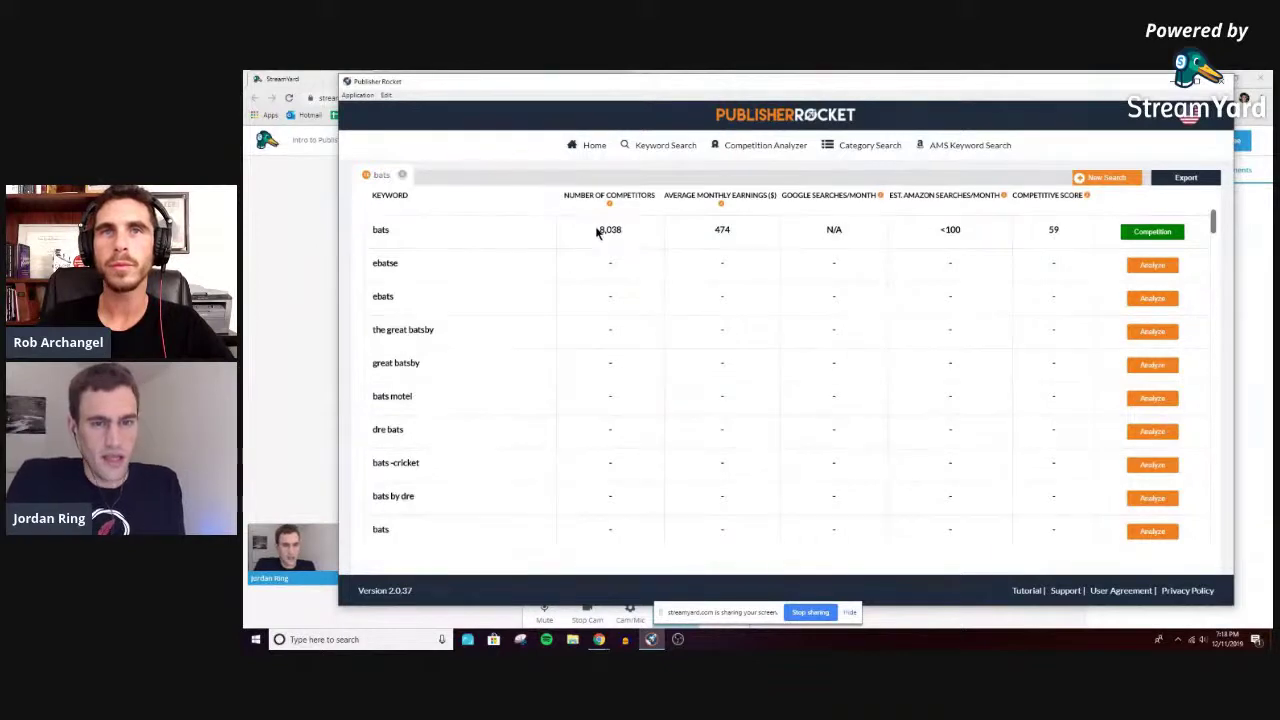
pyautogui.moveTo(599, 231); pyautogui.dragTo(634, 234)
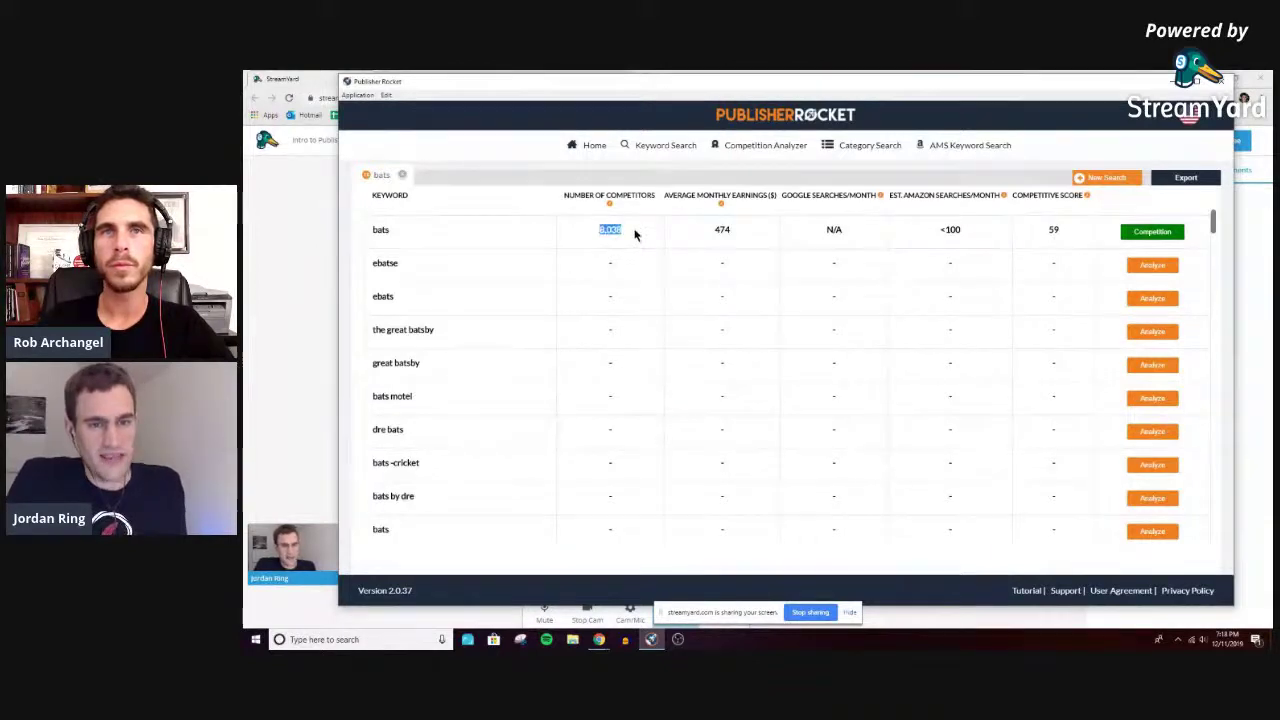
pyautogui.click(727, 229)
pyautogui.doubleClick(726, 231)
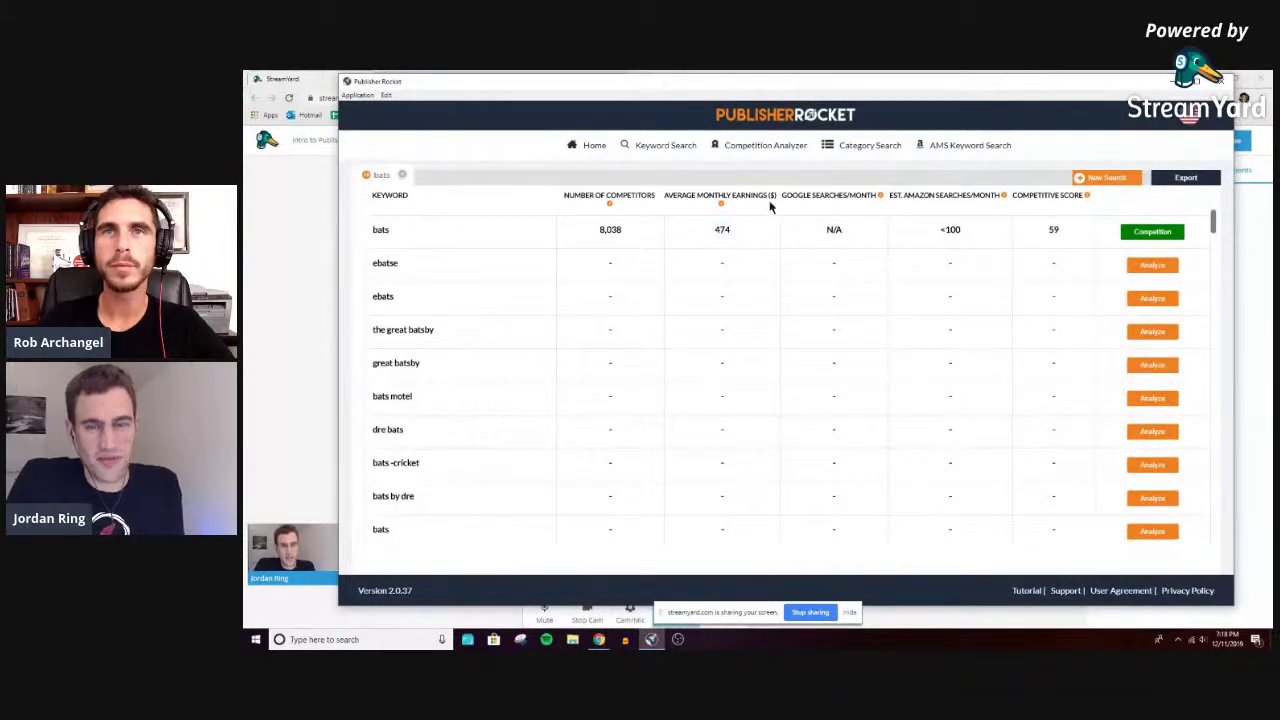
pyautogui.click(720, 206)
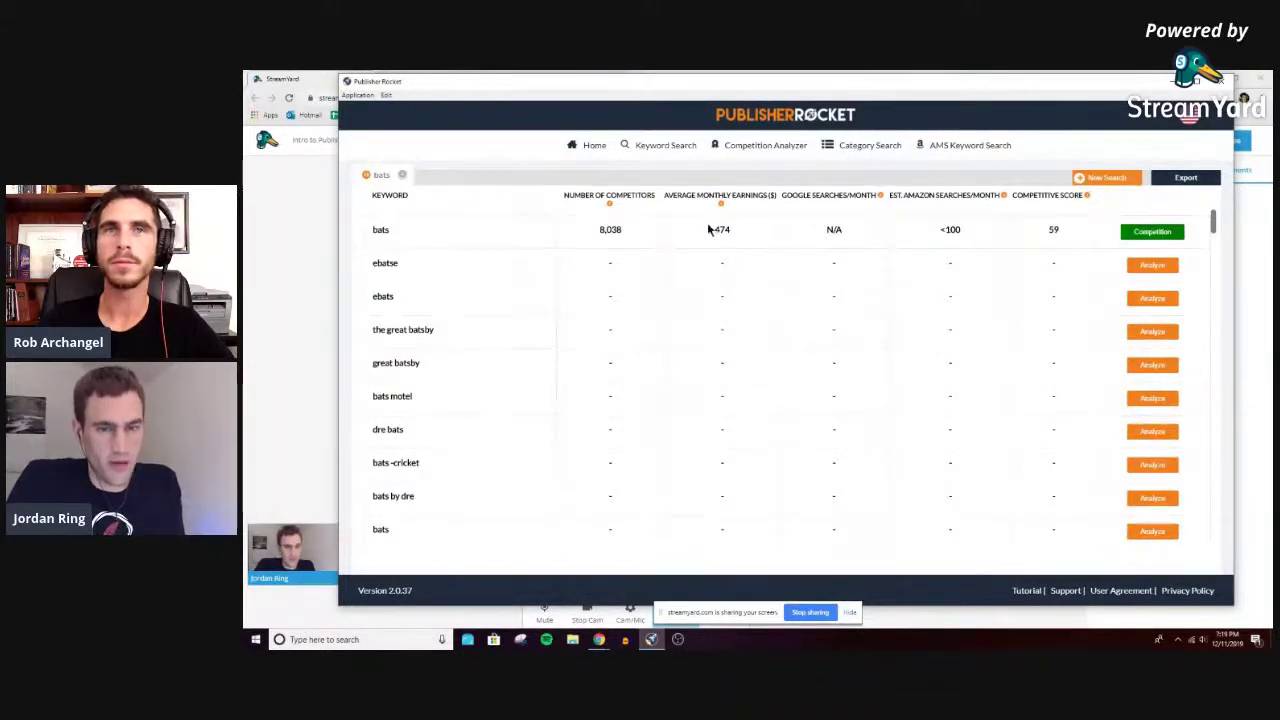
pyautogui.moveTo(717, 231); pyautogui.dragTo(735, 231)
pyautogui.click(735, 231)
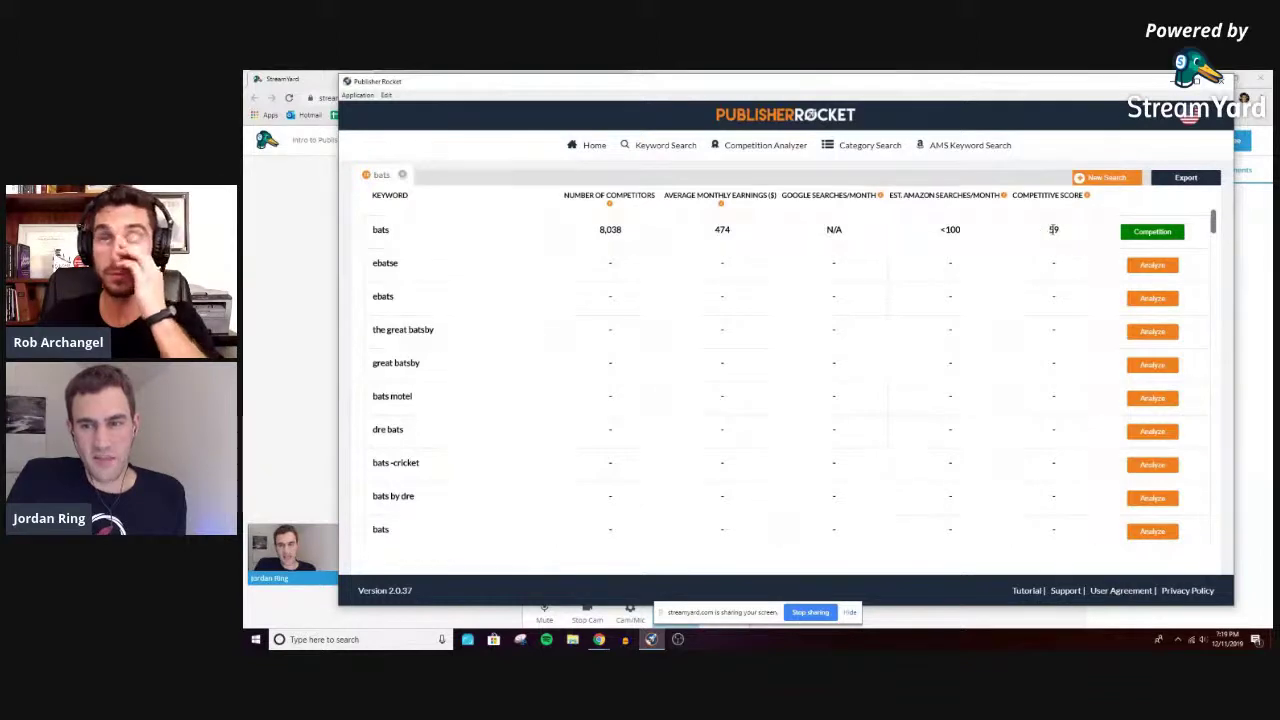
pyautogui.moveTo(1089, 197)
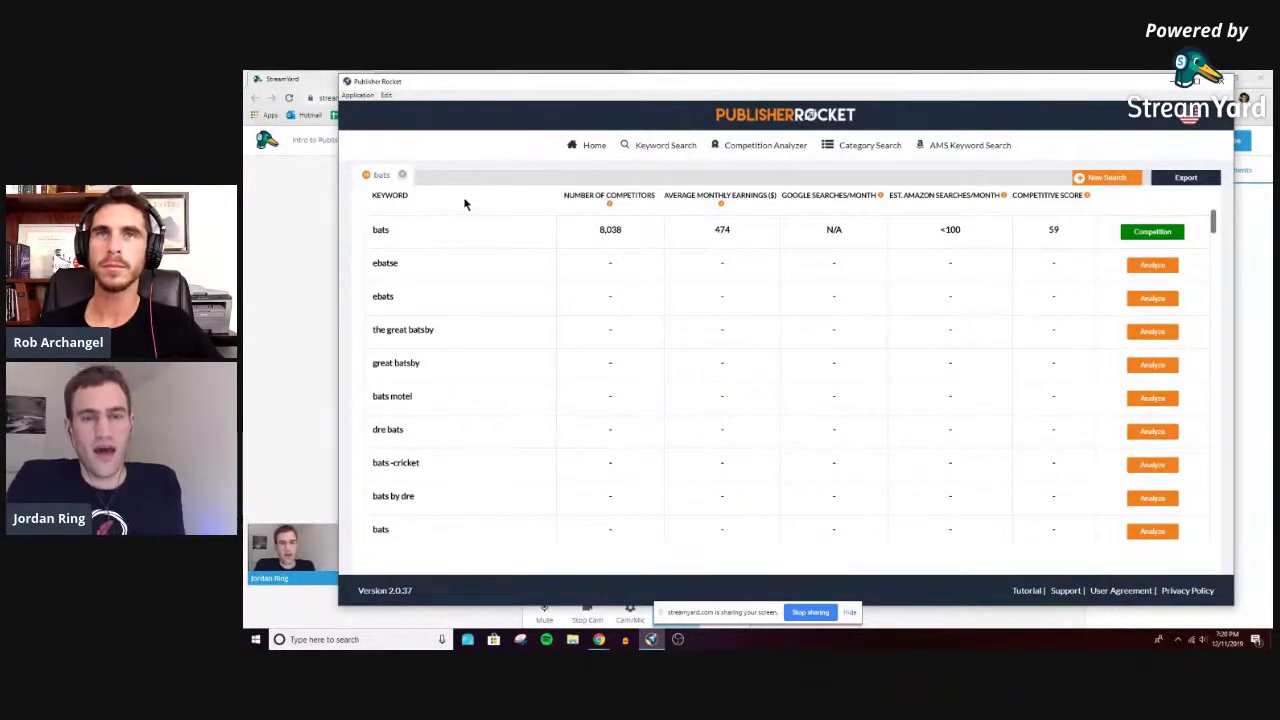
# Close the "bats" results and run a new E-Book keyword search for "work life balance"
pyautogui.click(402, 176)
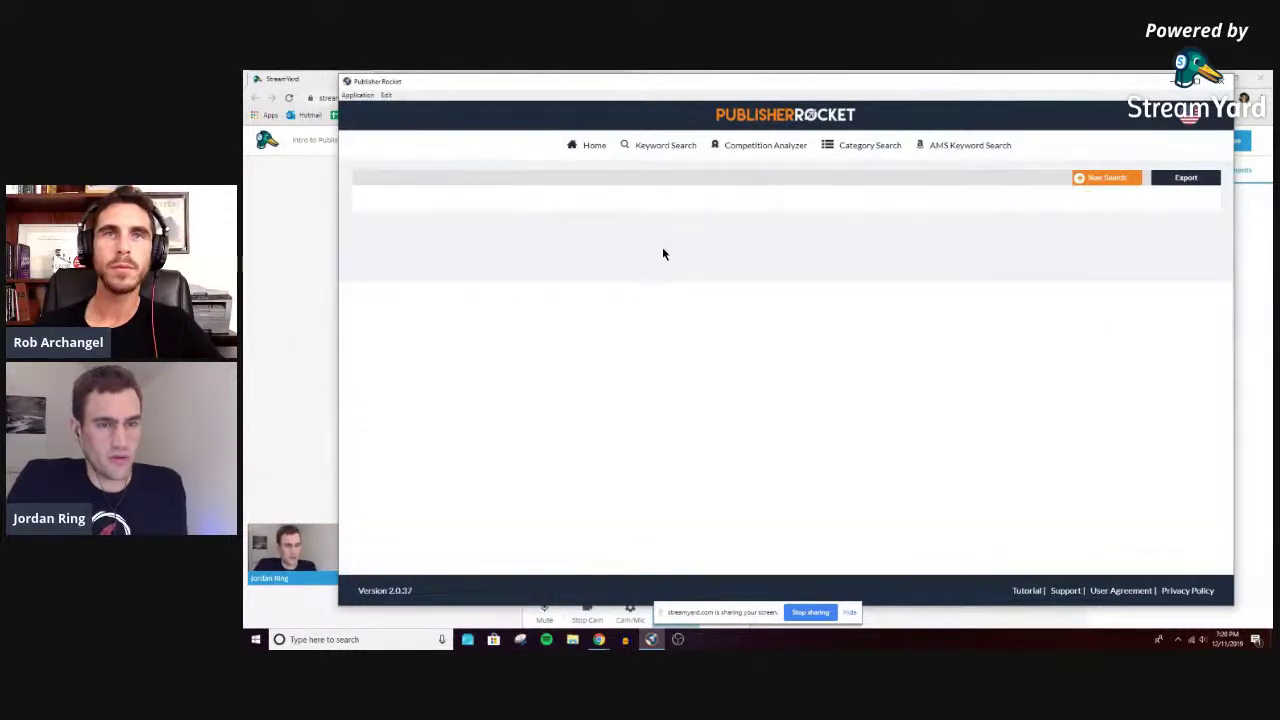
pyautogui.click(1095, 180)
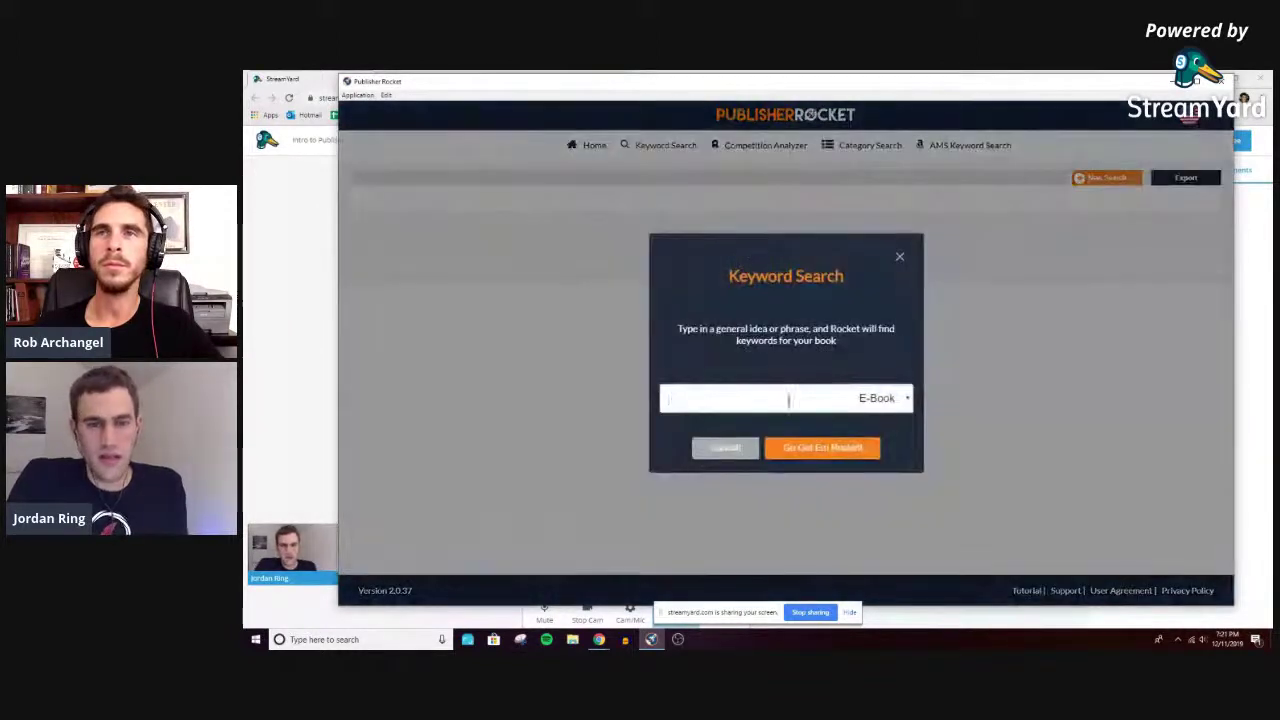
pyautogui.click(781, 395)
pyautogui.write('work life balance')
pyautogui.press('Return')
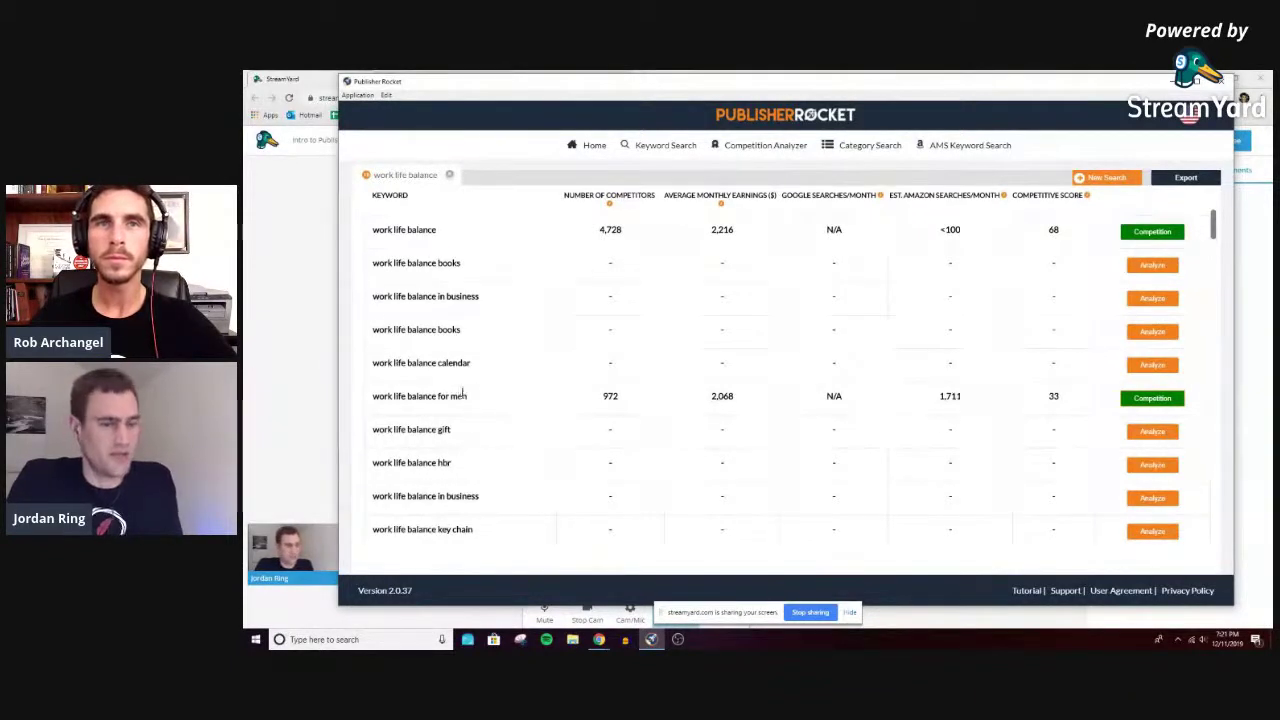
# Compare the metrics of "work life balance" and "work life balance for men", and look through the other suggested keywords
pyautogui.moveTo(603, 396); pyautogui.dragTo(619, 393)
pyautogui.click(627, 401)
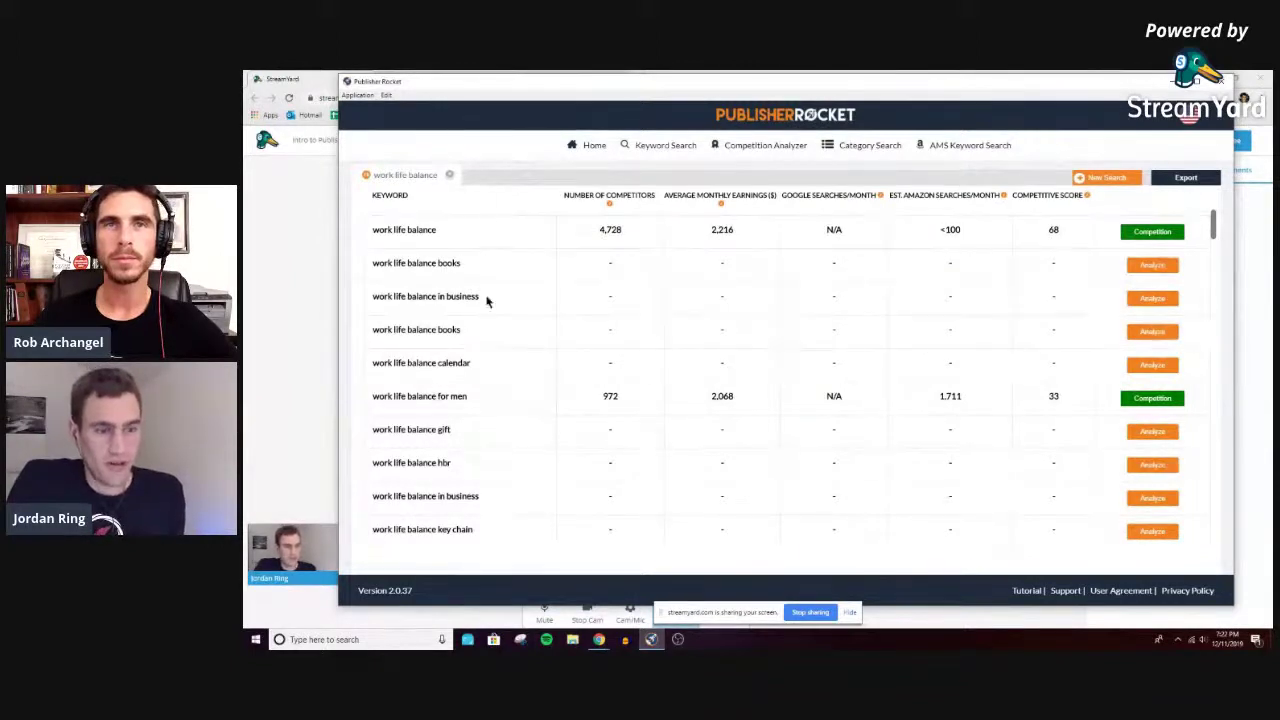
pyautogui.moveTo(389, 230); pyautogui.dragTo(515, 242)
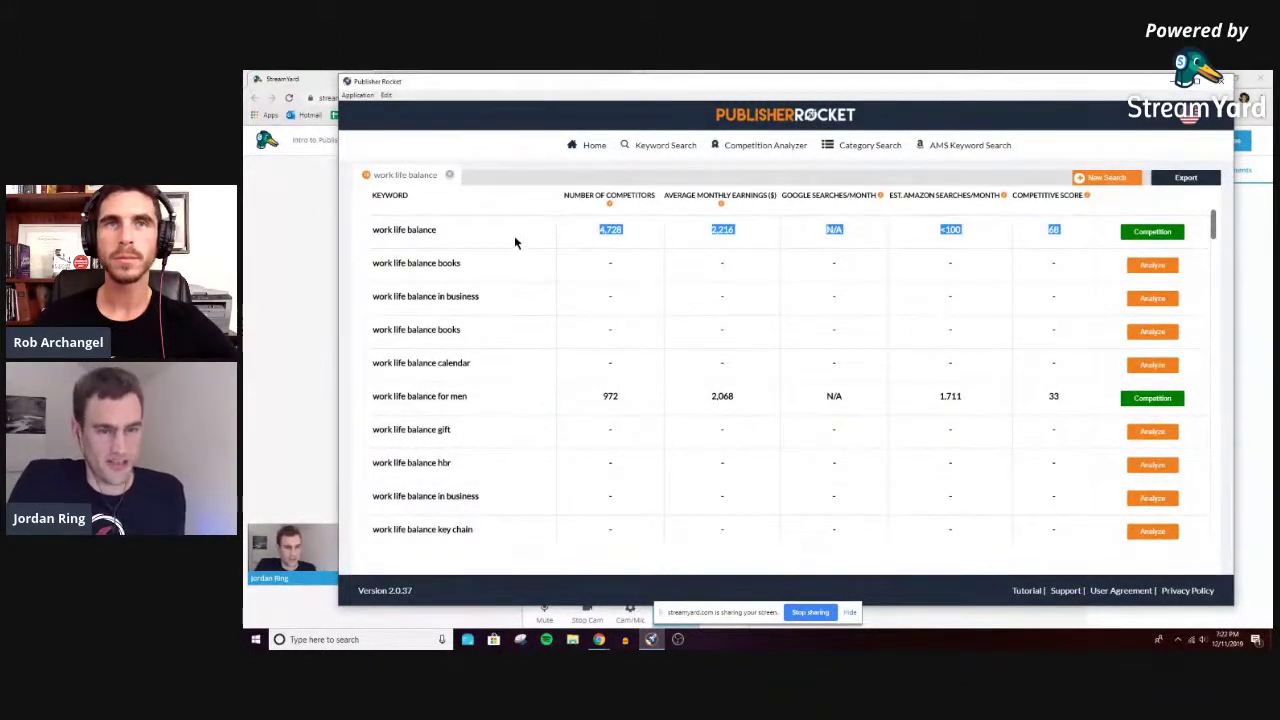
pyautogui.click(607, 407)
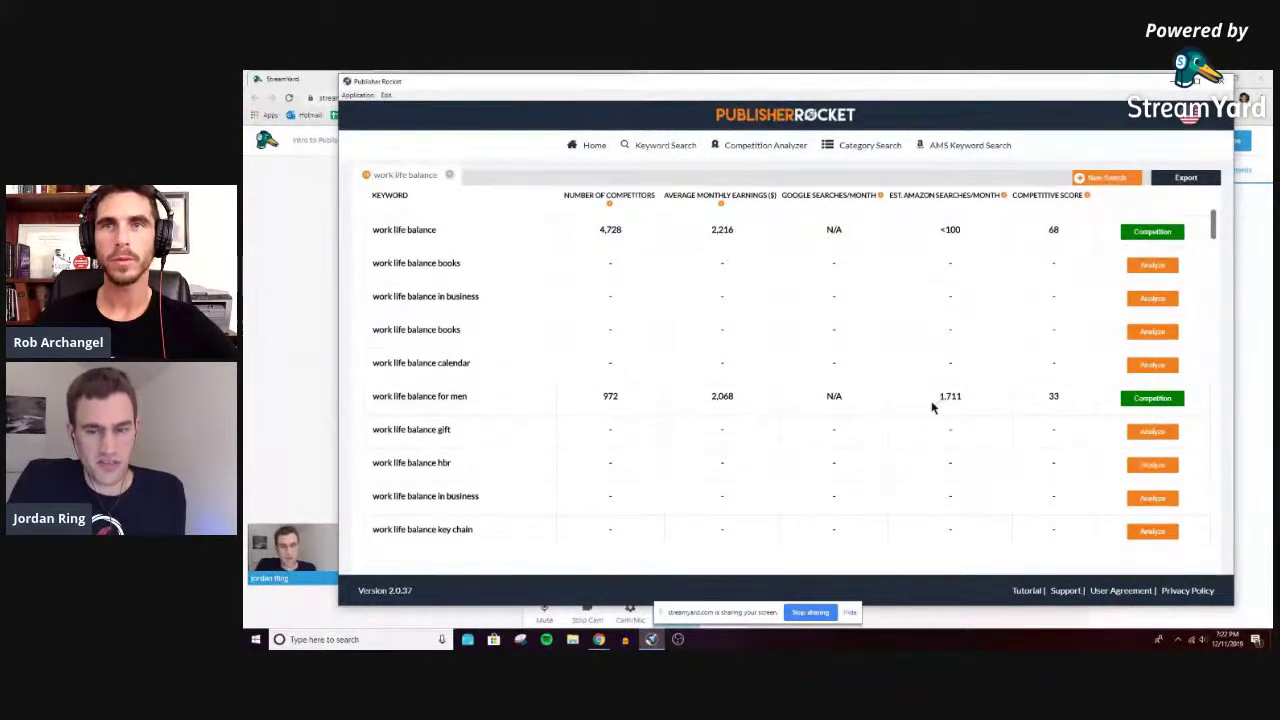
pyautogui.doubleClick(950, 396)
pyautogui.click(1060, 393)
pyautogui.moveTo(1060, 393); pyautogui.dragTo(900, 386)
pyautogui.click(871, 394)
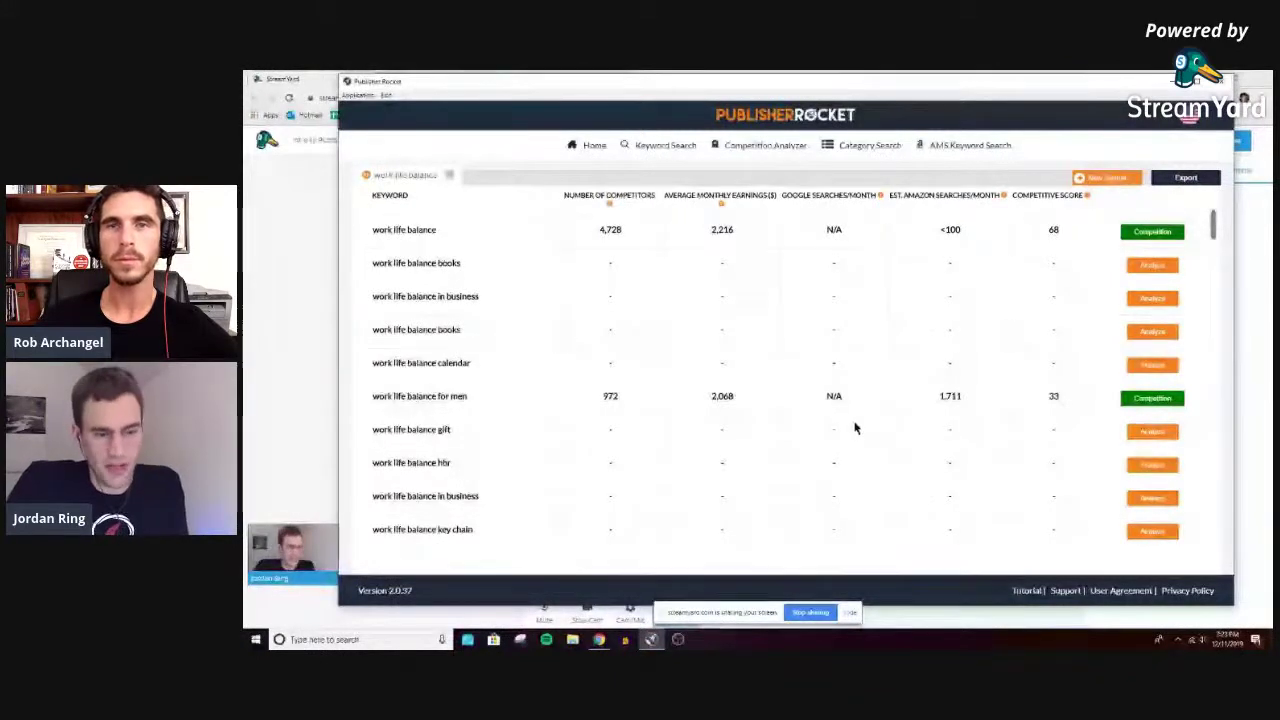
pyautogui.scroll(-1, 620, 357)
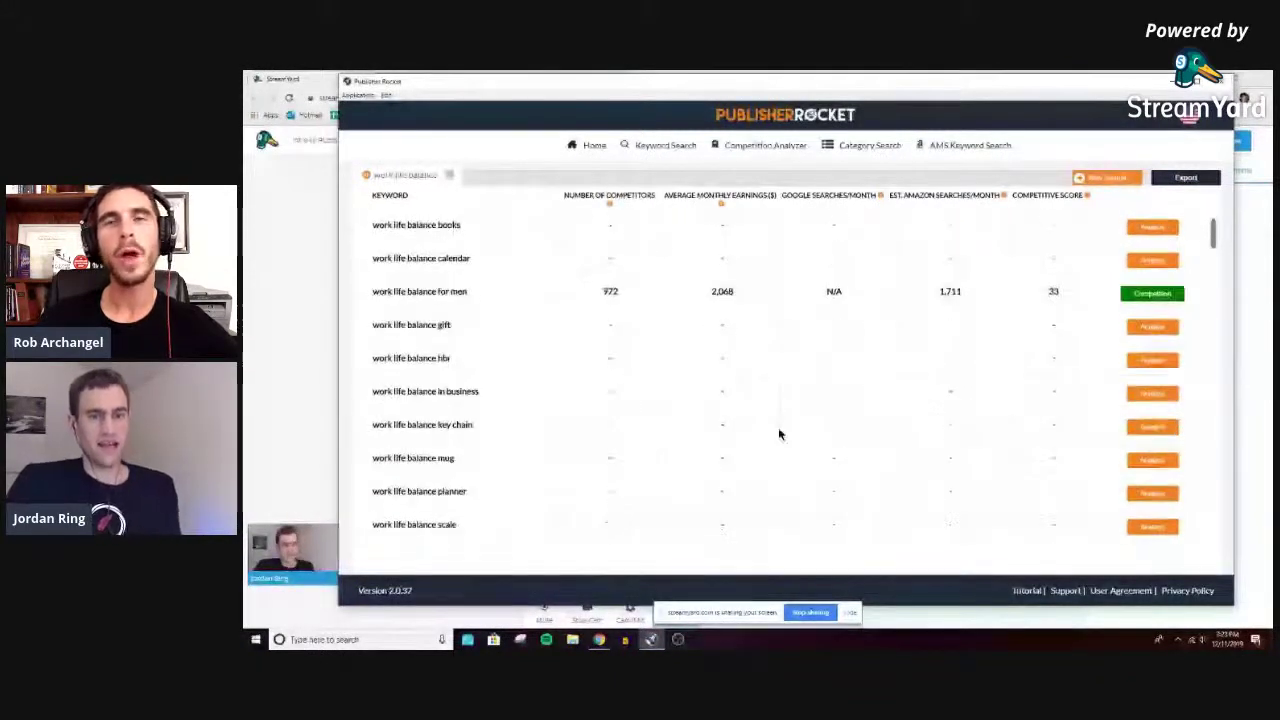
pyautogui.scroll(1, 790, 430)
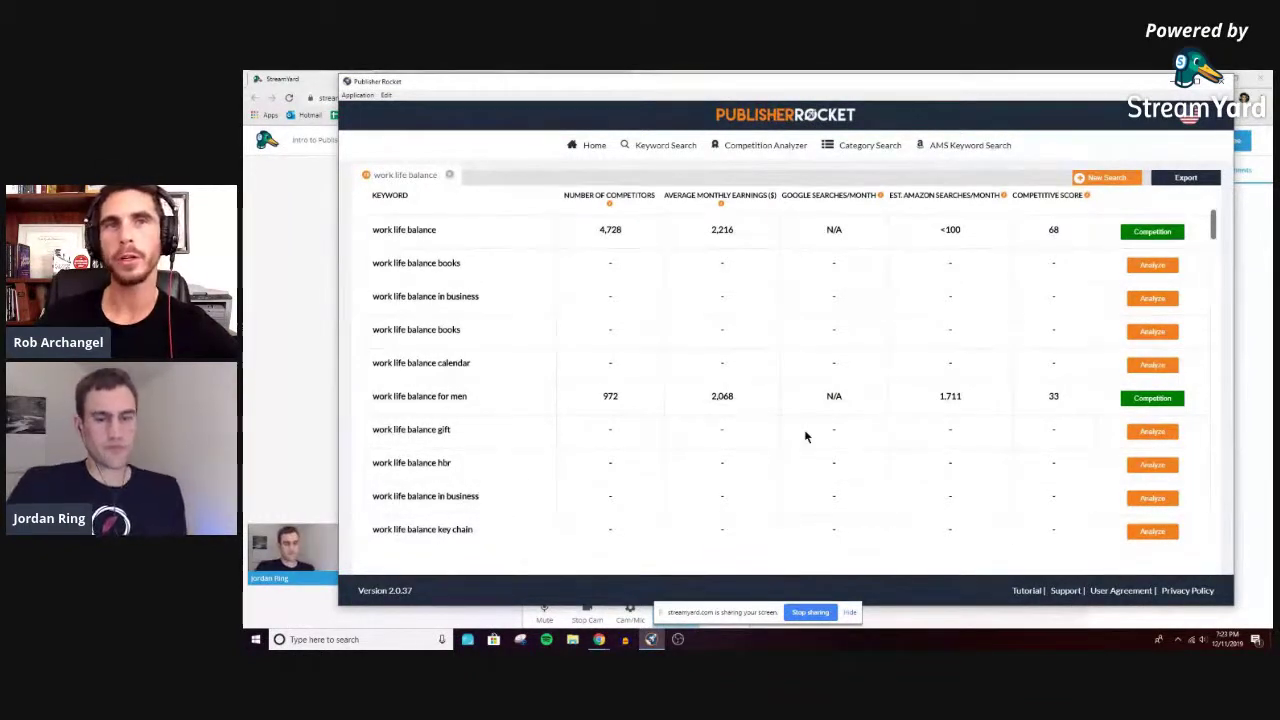
pyautogui.scroll(-5, 756, 430)
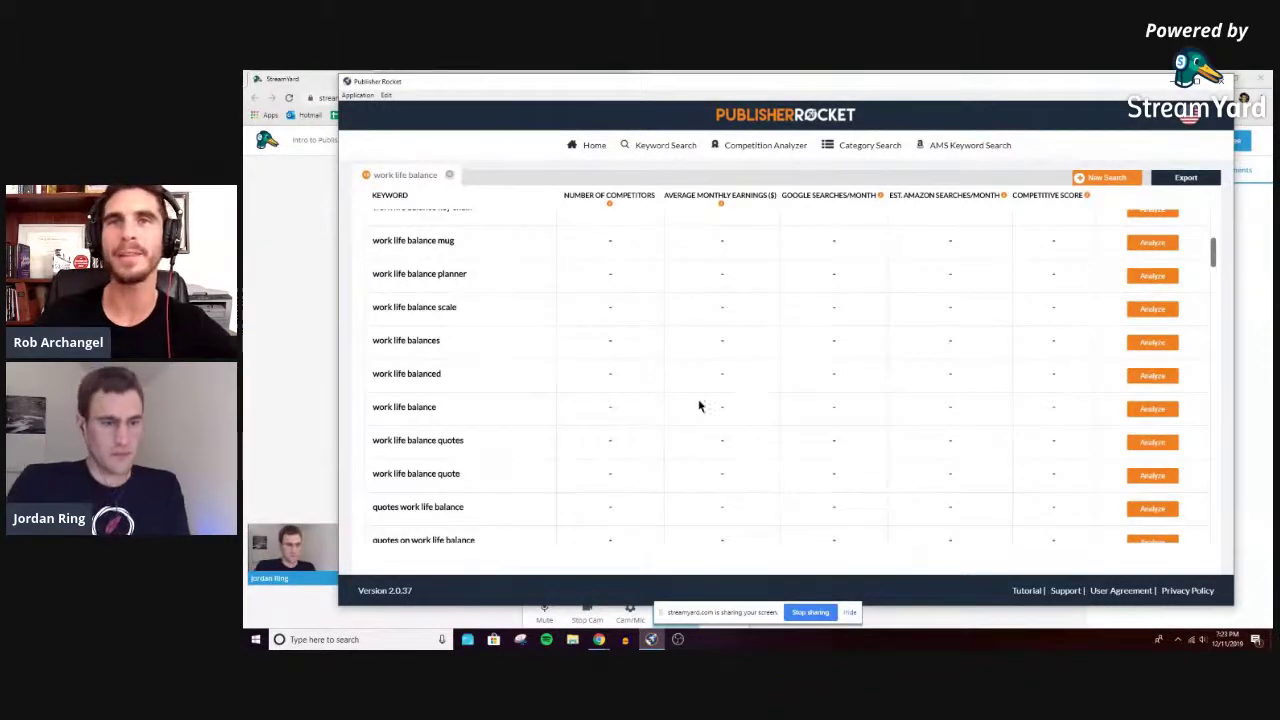
pyautogui.scroll(1, 668, 398)
pyautogui.scroll(5, 656, 399)
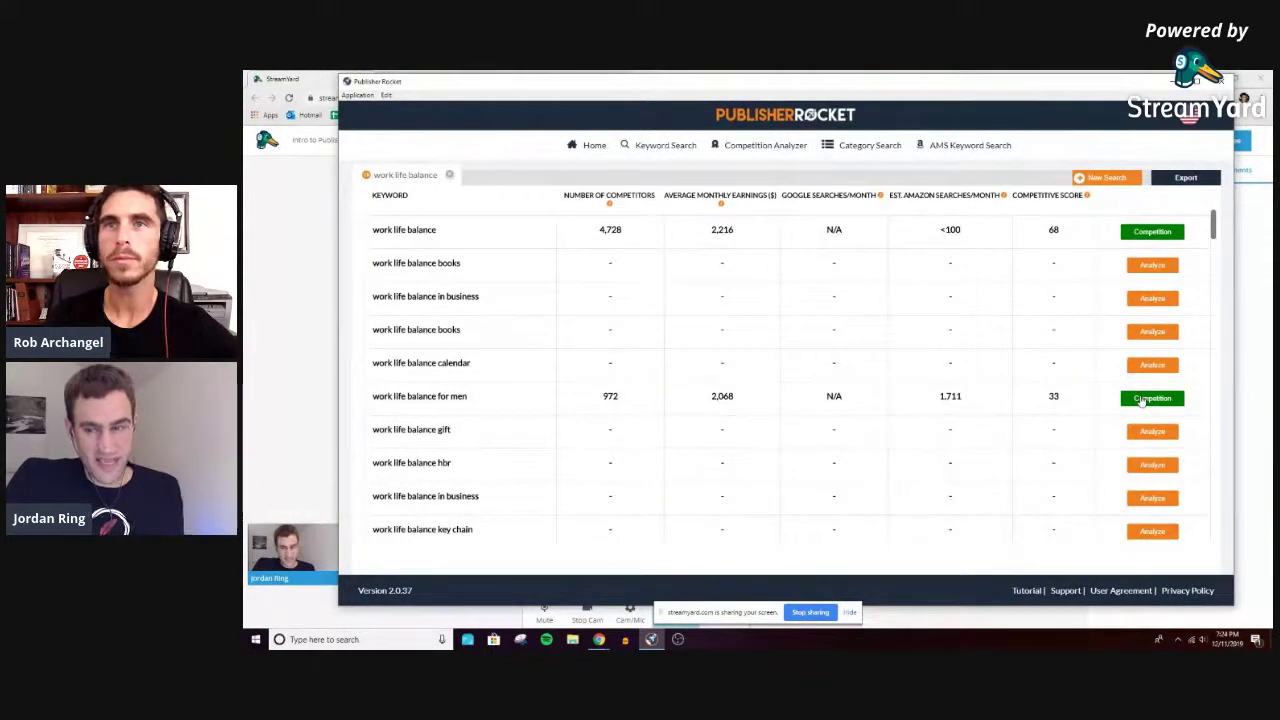
pyautogui.click(736, 148)
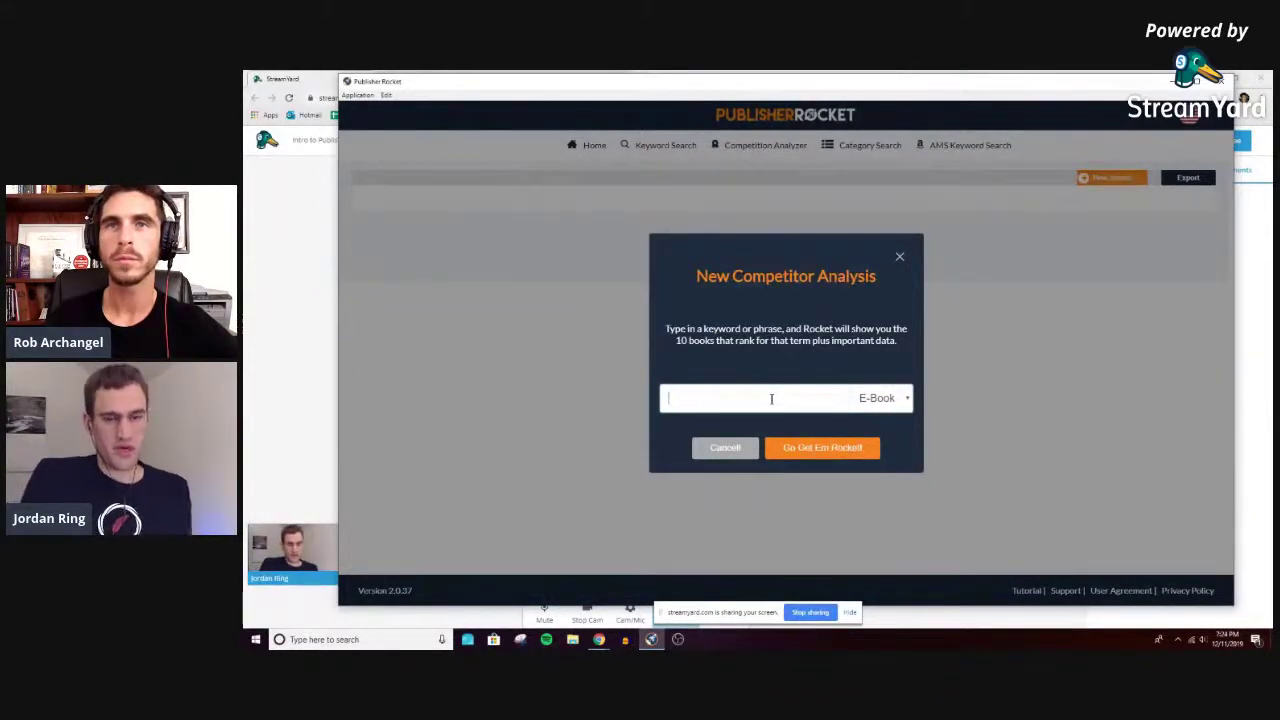
pyautogui.click(899, 257)
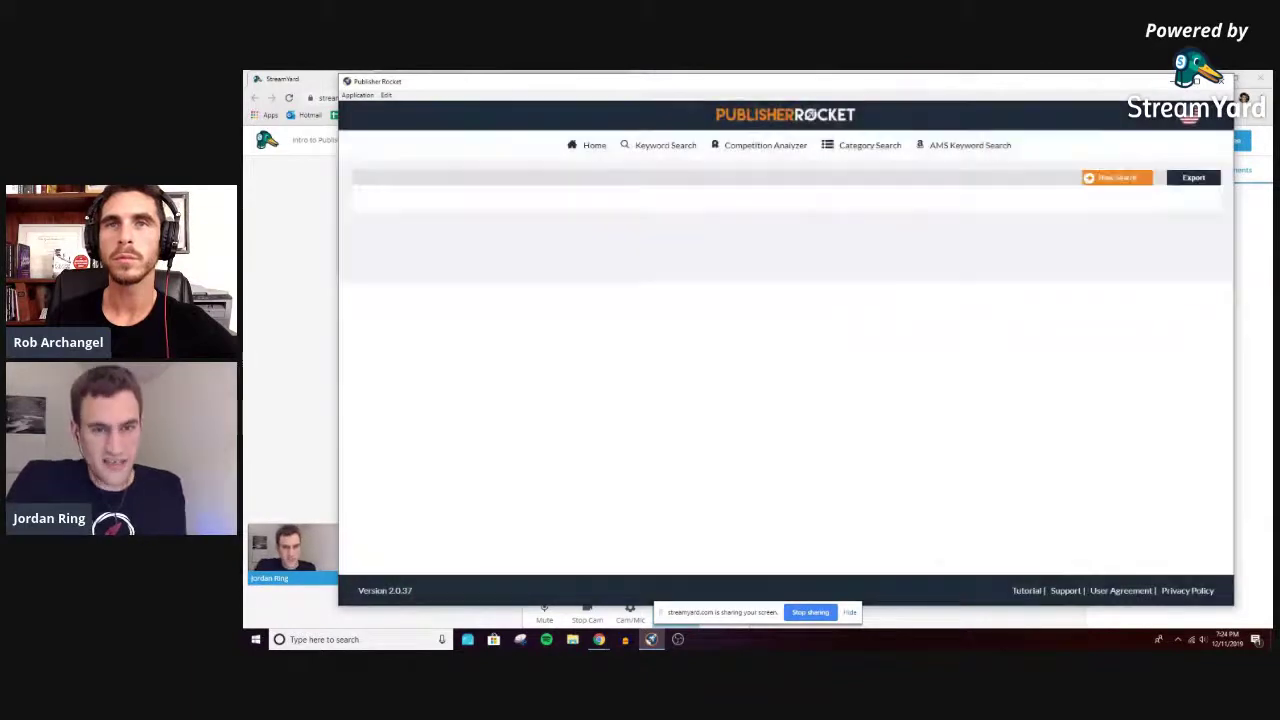
pyautogui.click(658, 148)
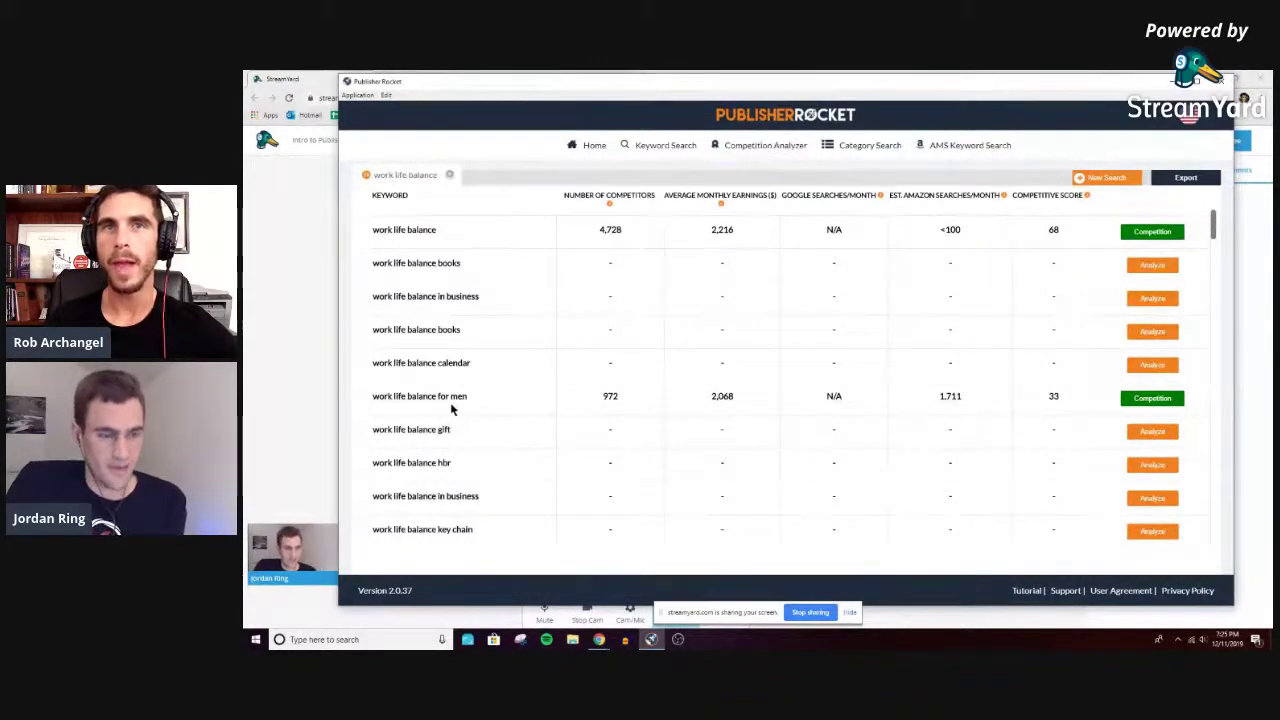
# Open the competition analysis for the keyword "work life balance for men" and look through its competing books
pyautogui.click(1145, 398)
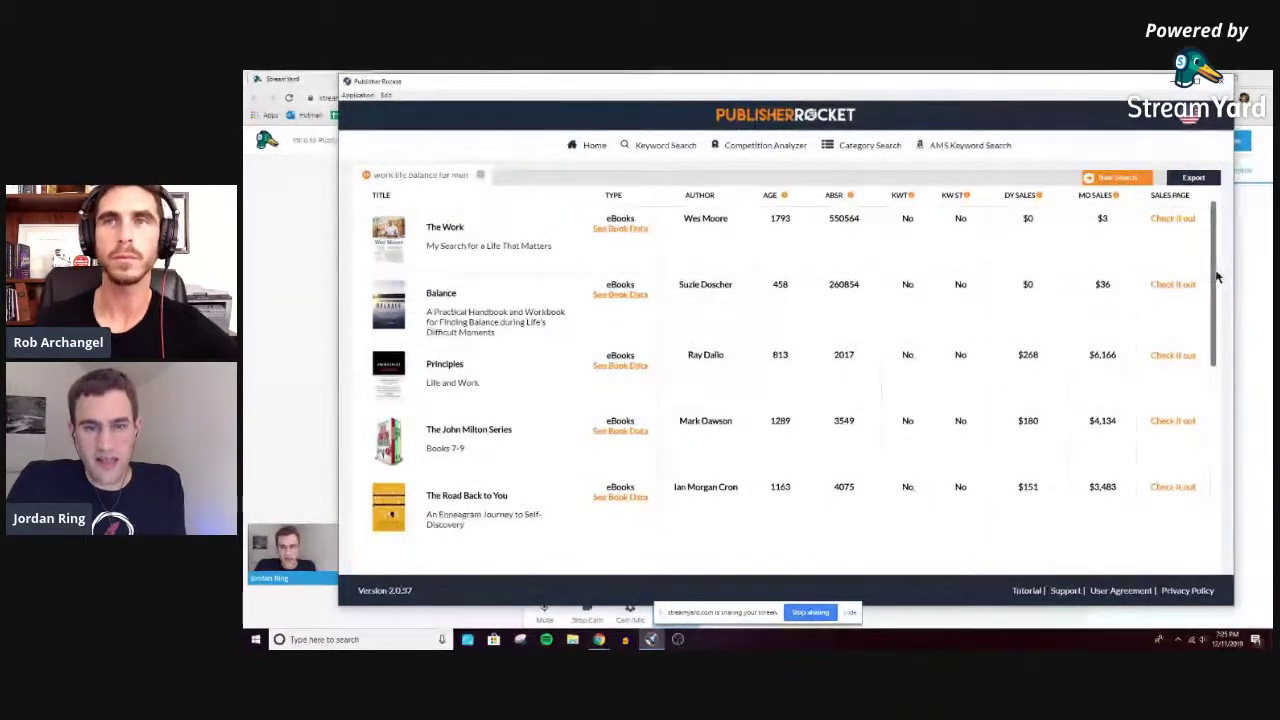
pyautogui.scroll(-1, 528, 222)
pyautogui.scroll(1, 528, 222)
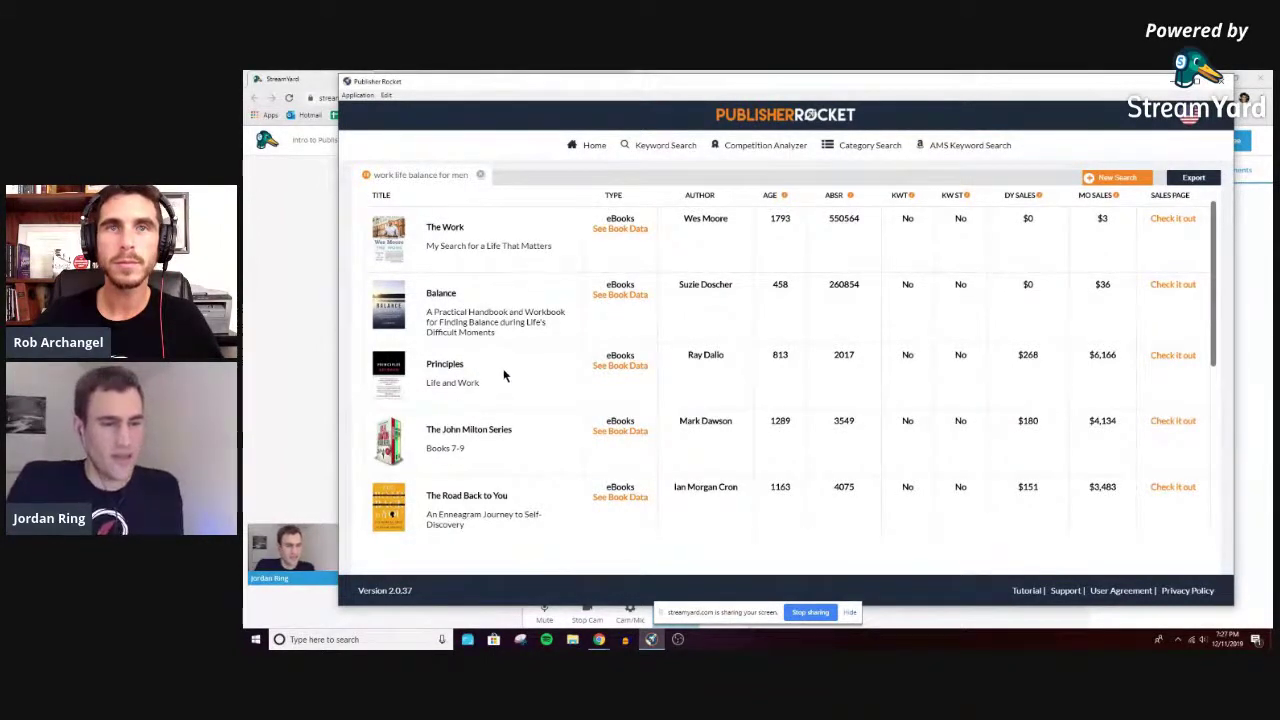
# Look through the competing books for "work life balance for men" and check the book data of "Balance"
pyautogui.scroll(-1, 543, 383)
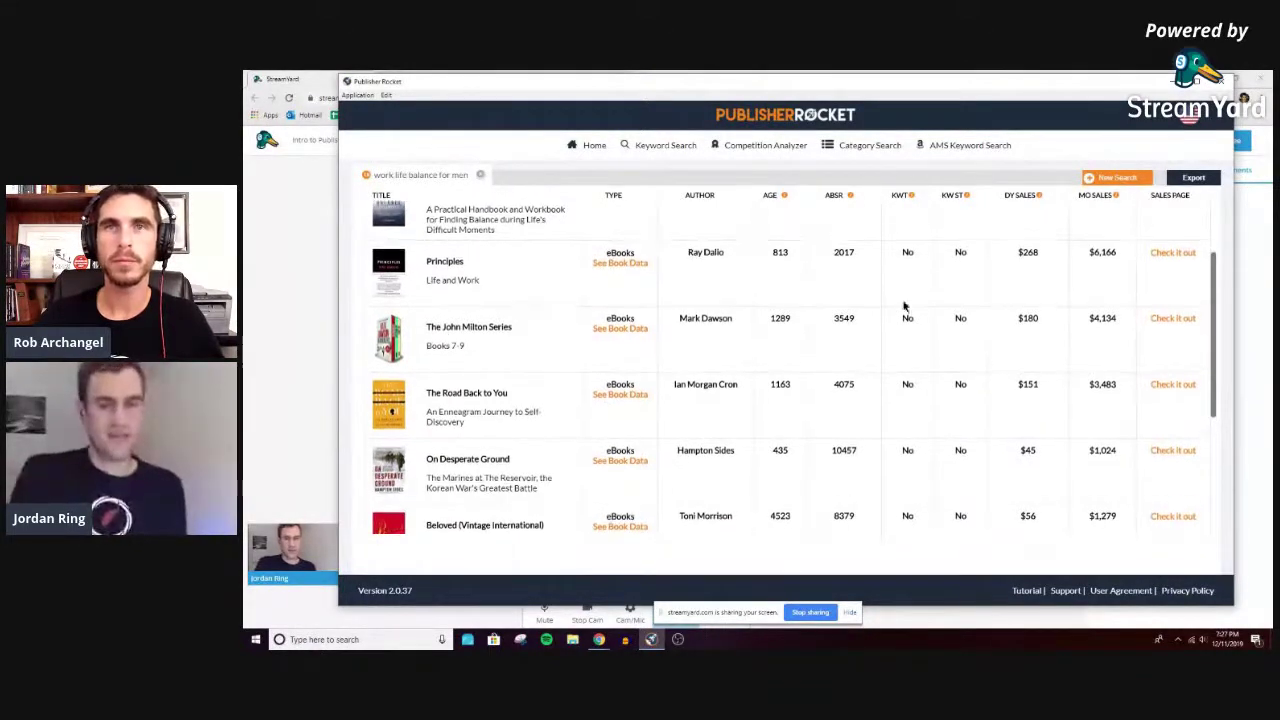
pyautogui.scroll(2, 700, 330)
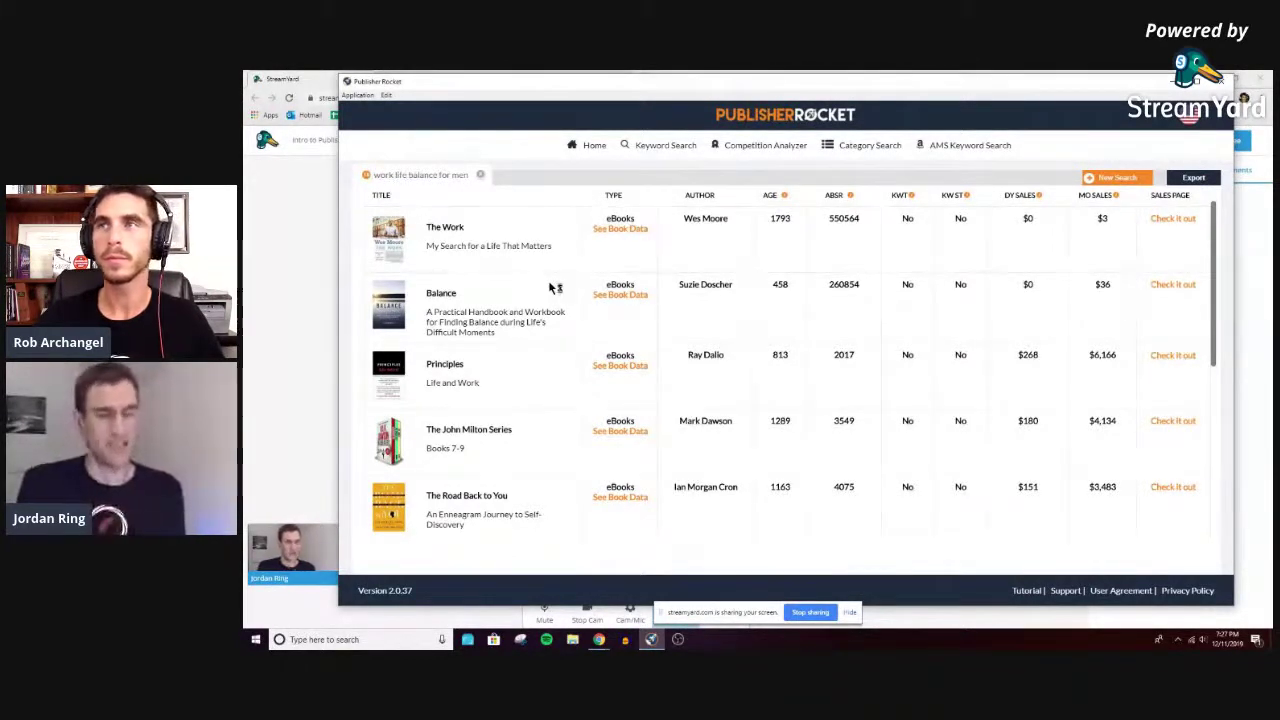
pyautogui.click(621, 291)
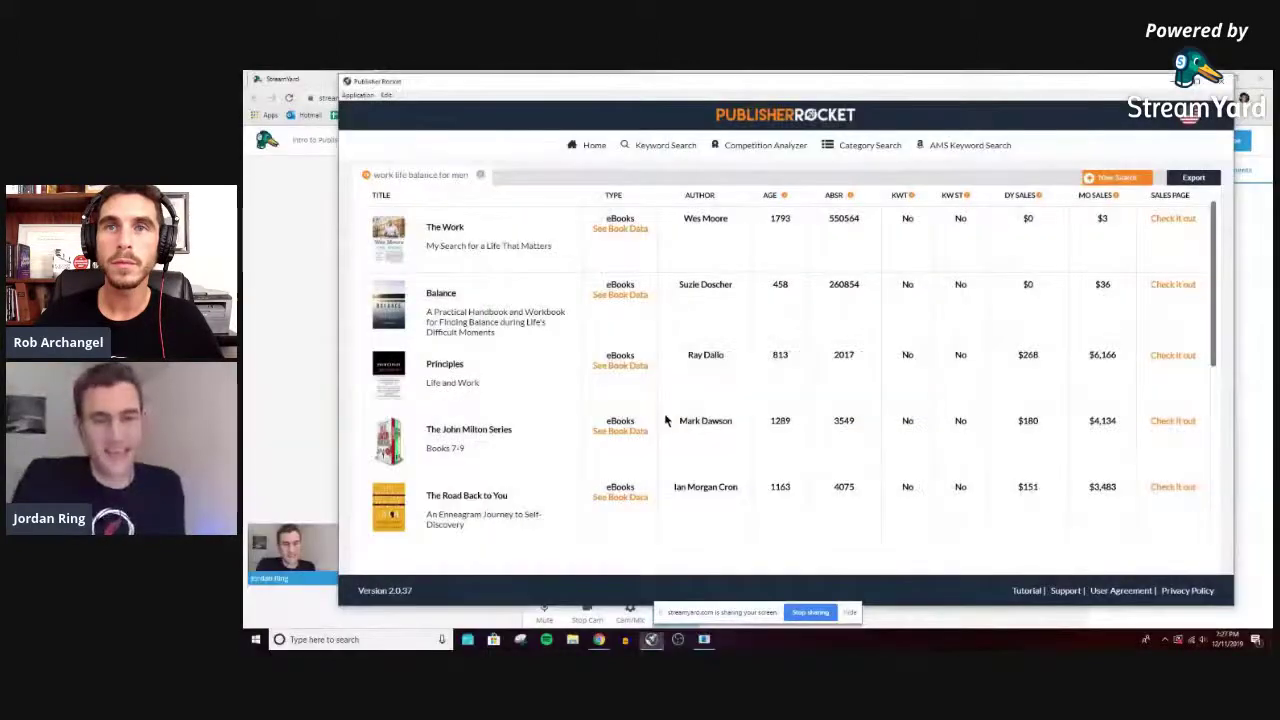
pyautogui.click(862, 384)
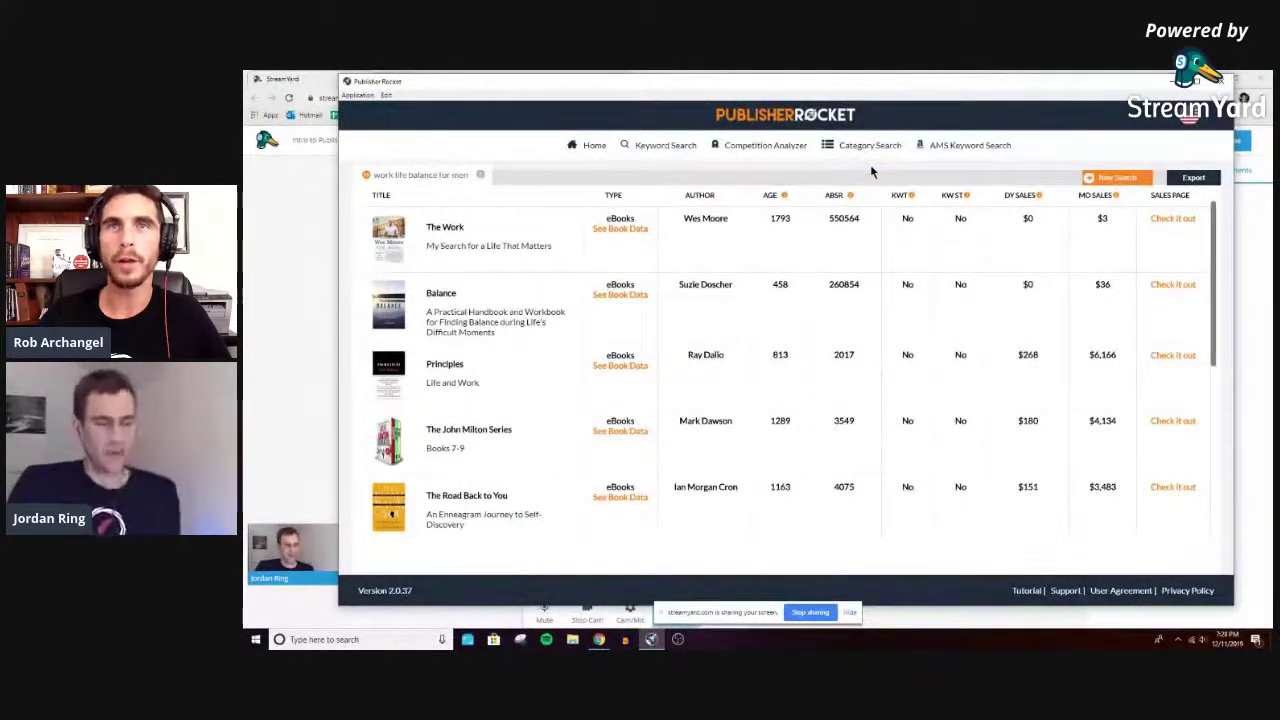
# Open the category search, limit it to eBook categories and search for "women's health"
pyautogui.click(812, 141)
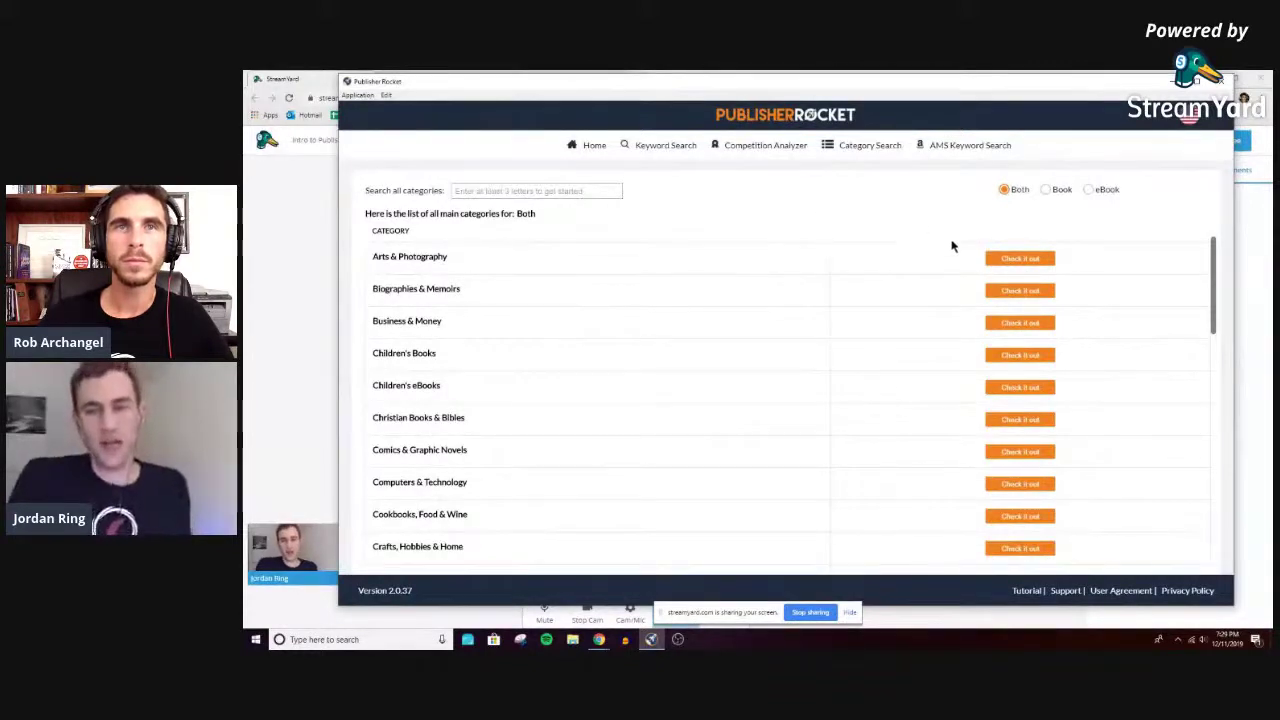
pyautogui.click(1087, 190)
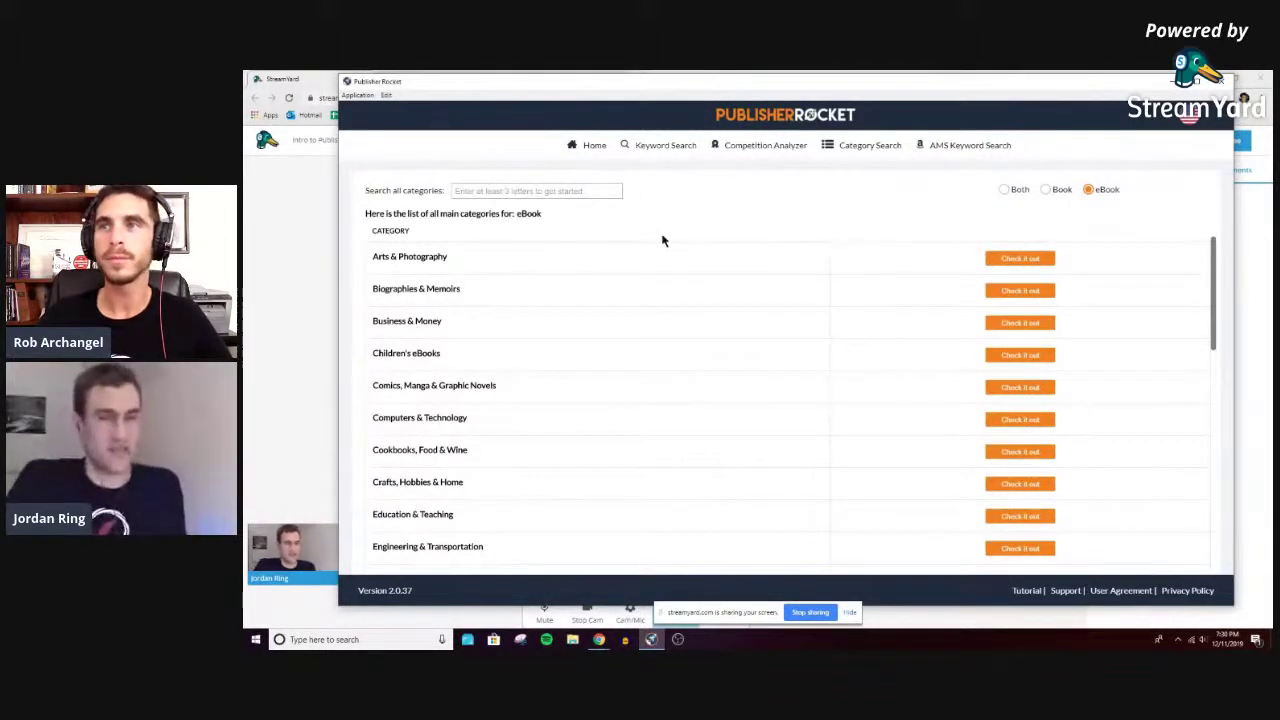
pyautogui.click(591, 189)
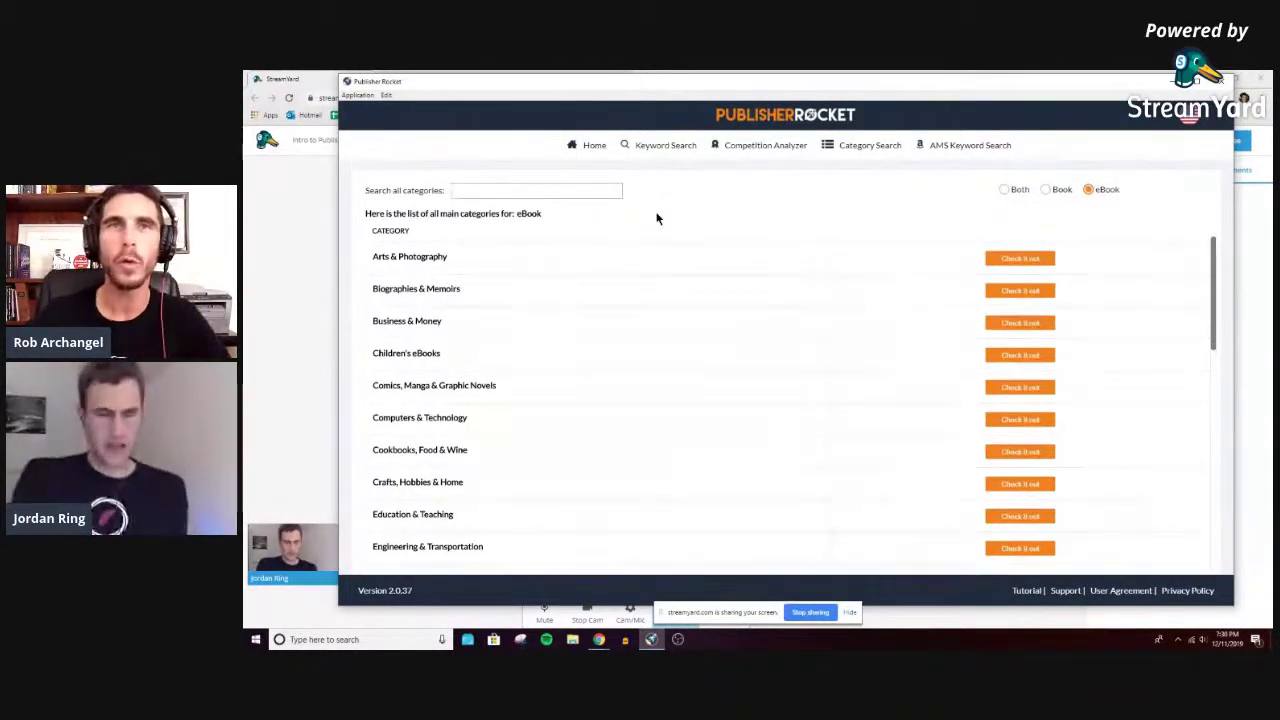
pyautogui.click(557, 192)
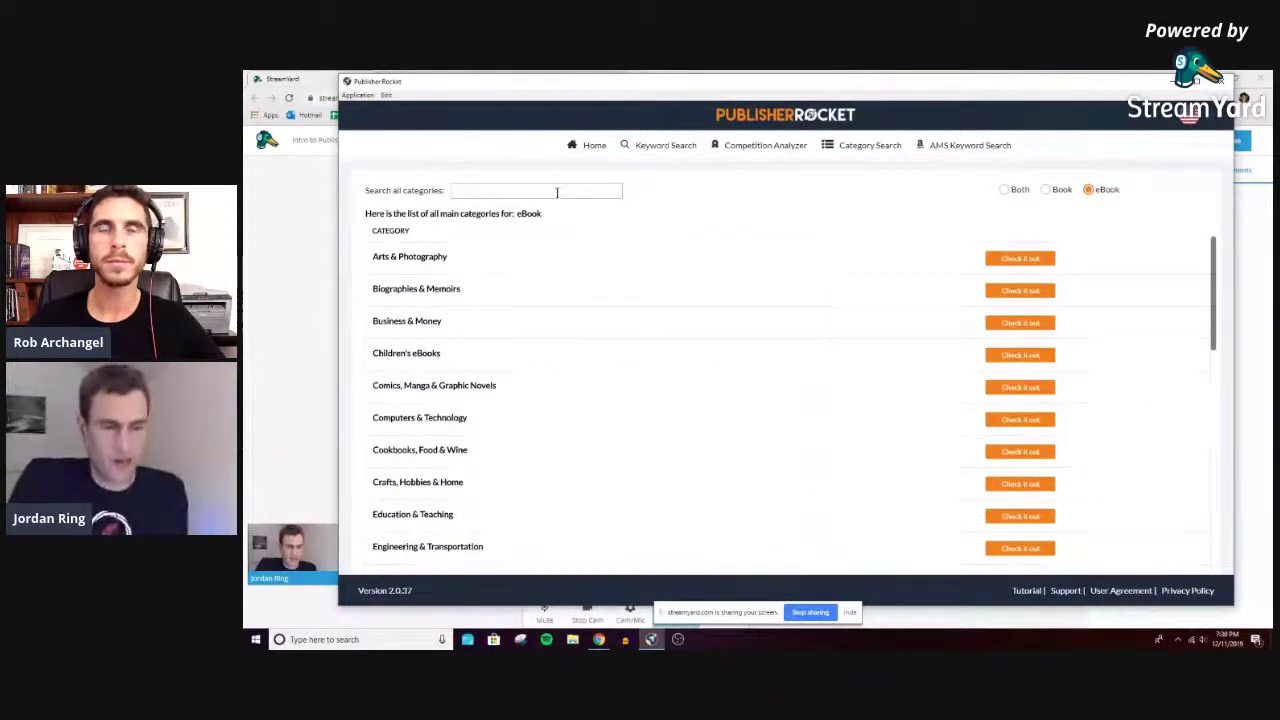
pyautogui.write('wome')
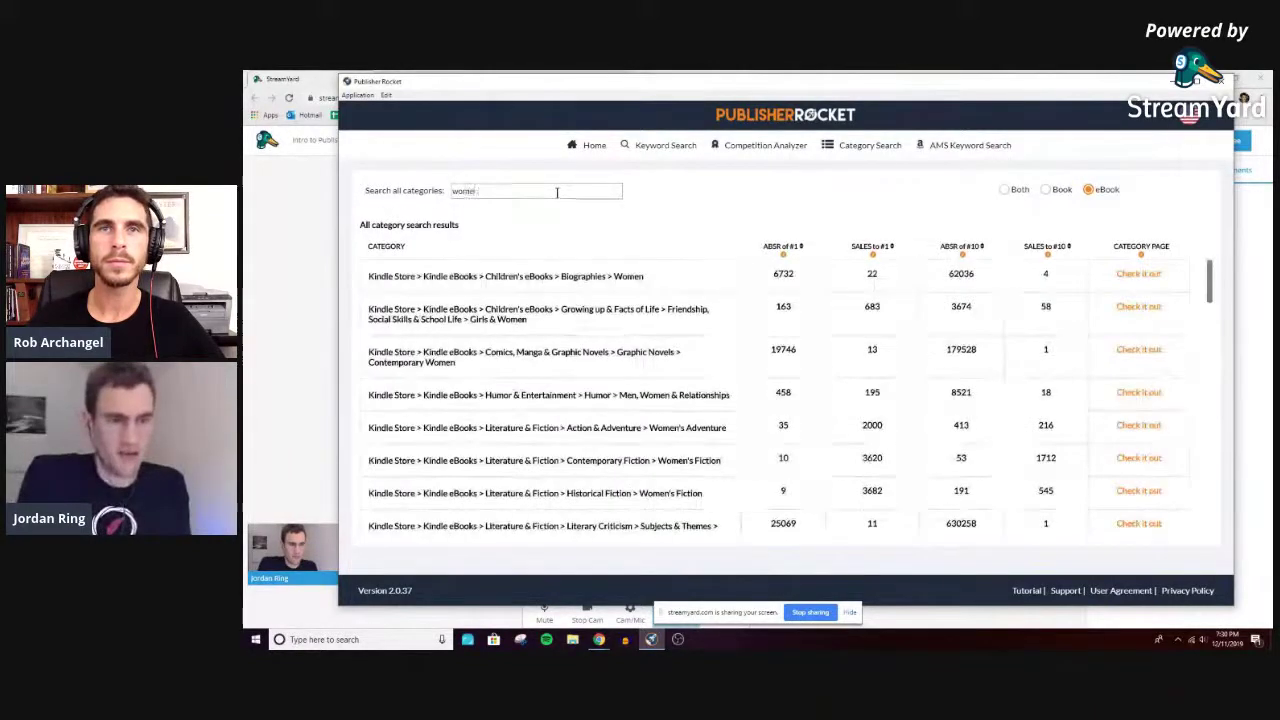
pyautogui.write('n')
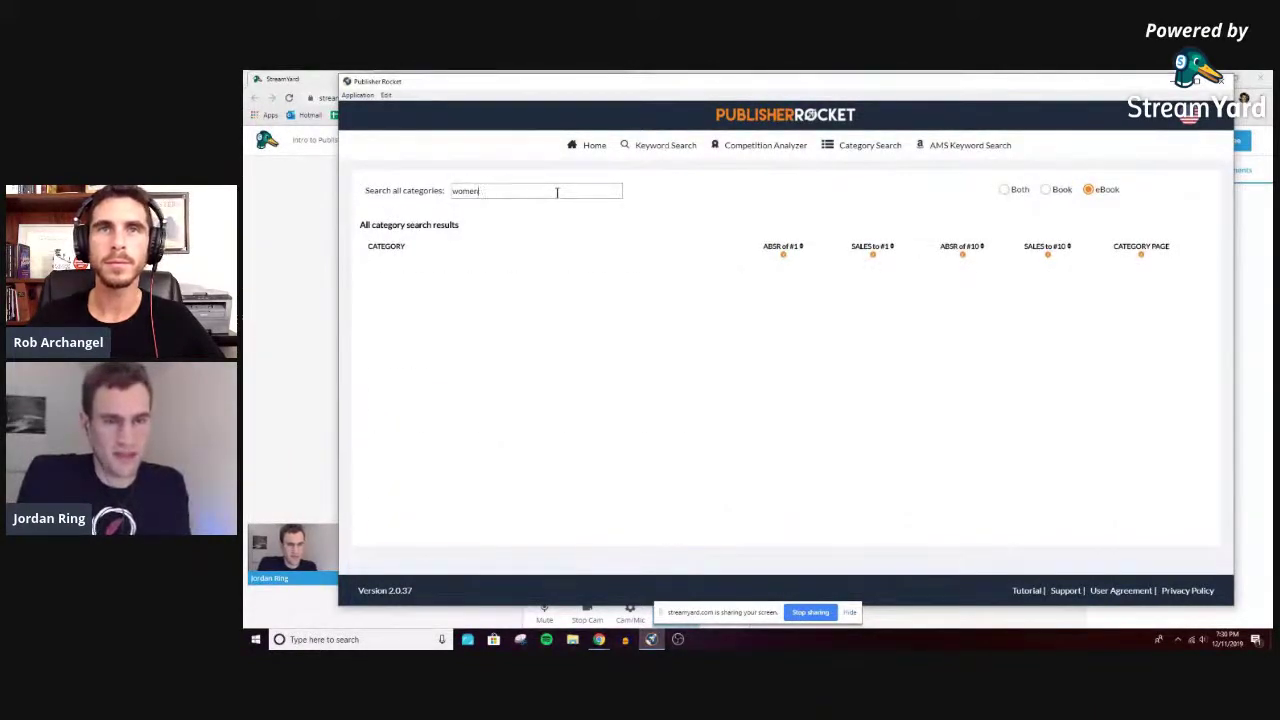
pyautogui.write("s 's health")
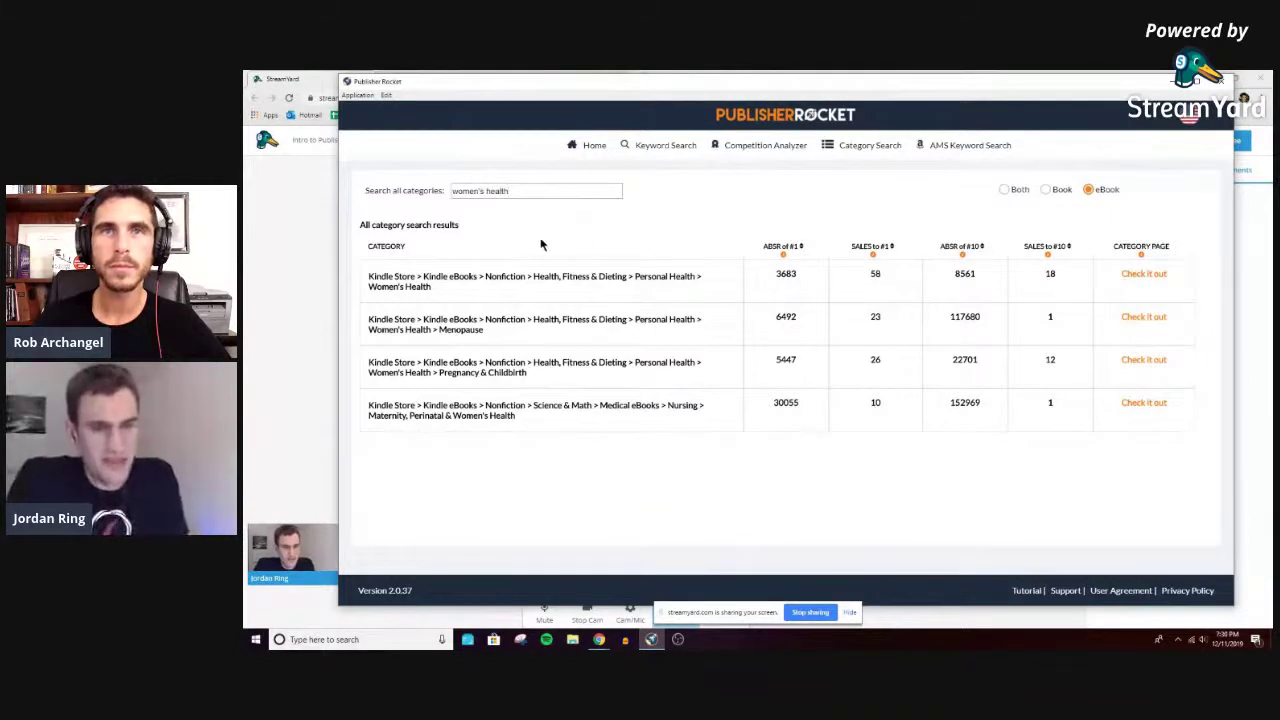
# Examine the full path of the Kindle category Personal Health > Women's Health
pyautogui.moveTo(437, 287)
pyautogui.mouseDown()
pyautogui.moveTo(366, 289)
pyautogui.moveTo(367, 275)
pyautogui.mouseUp()
pyautogui.click(473, 245)
pyautogui.moveTo(442, 287); pyautogui.dragTo(370, 272)
pyautogui.click(545, 278)
pyautogui.click(618, 244)
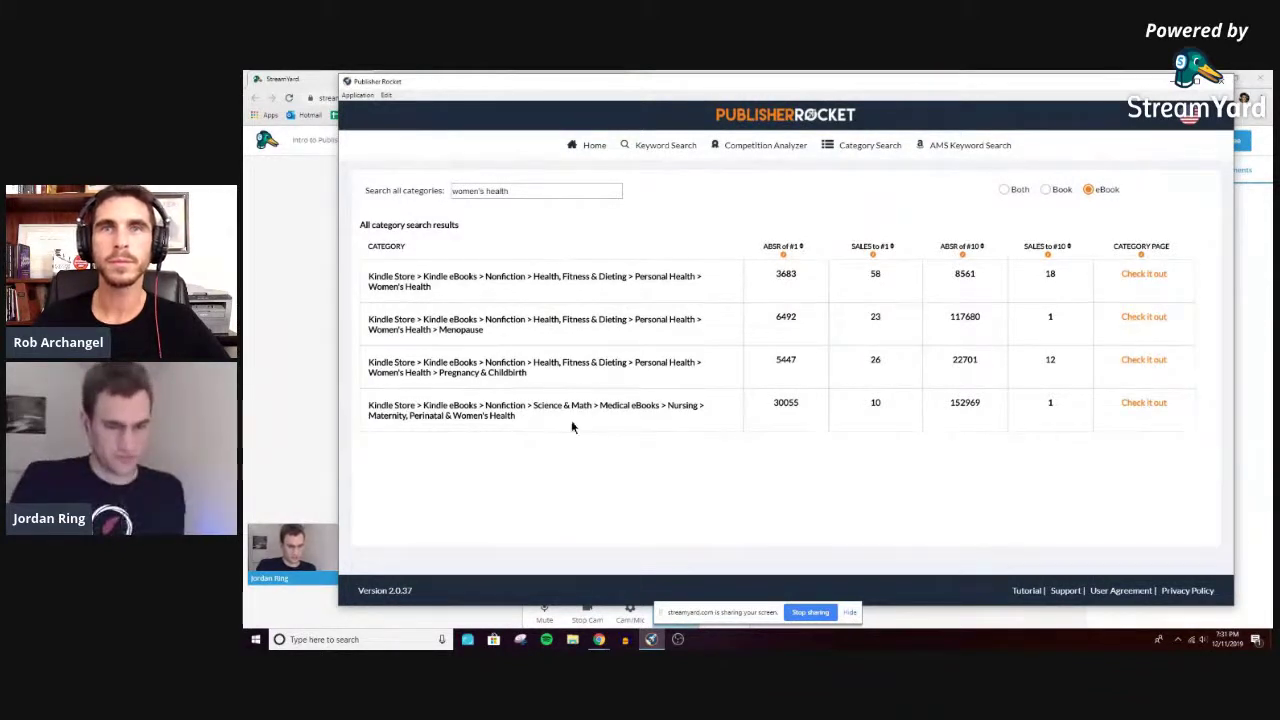
# Examine the ABSR of #1 column and its value for the Personal Health > Women's Health category
pyautogui.doubleClick(781, 245)
pyautogui.click(806, 230)
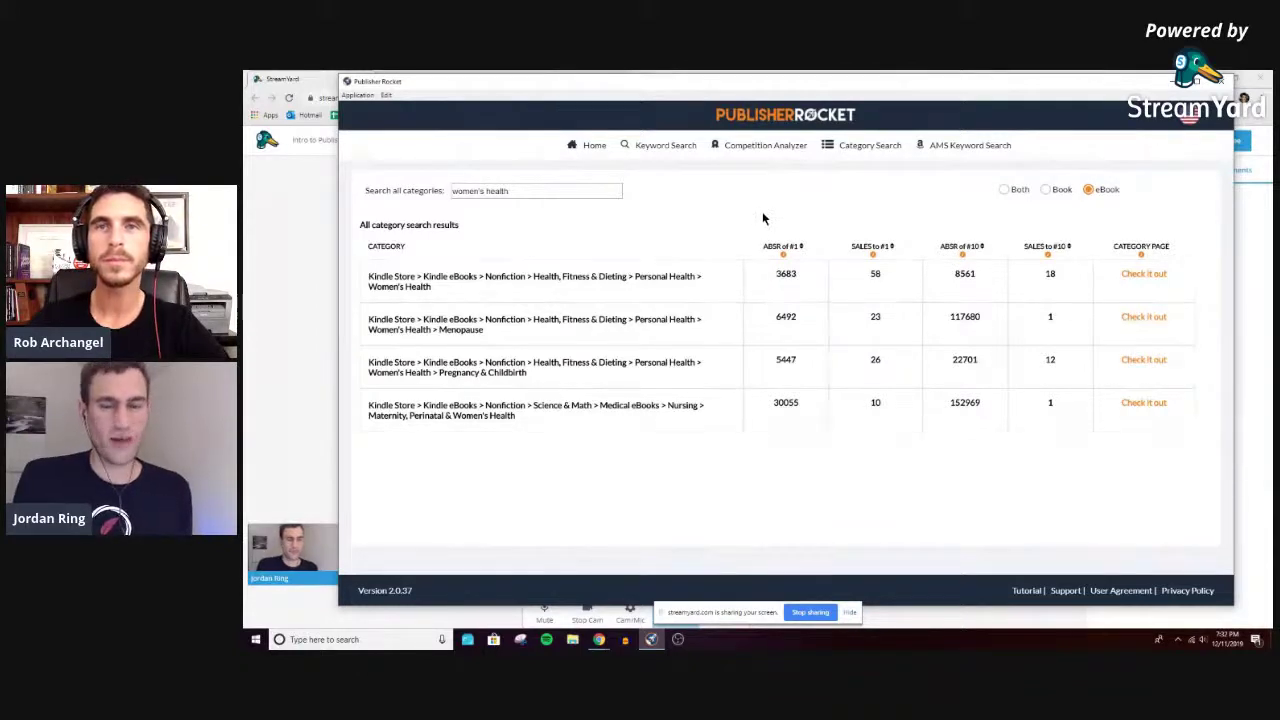
pyautogui.moveTo(796, 273); pyautogui.dragTo(775, 274)
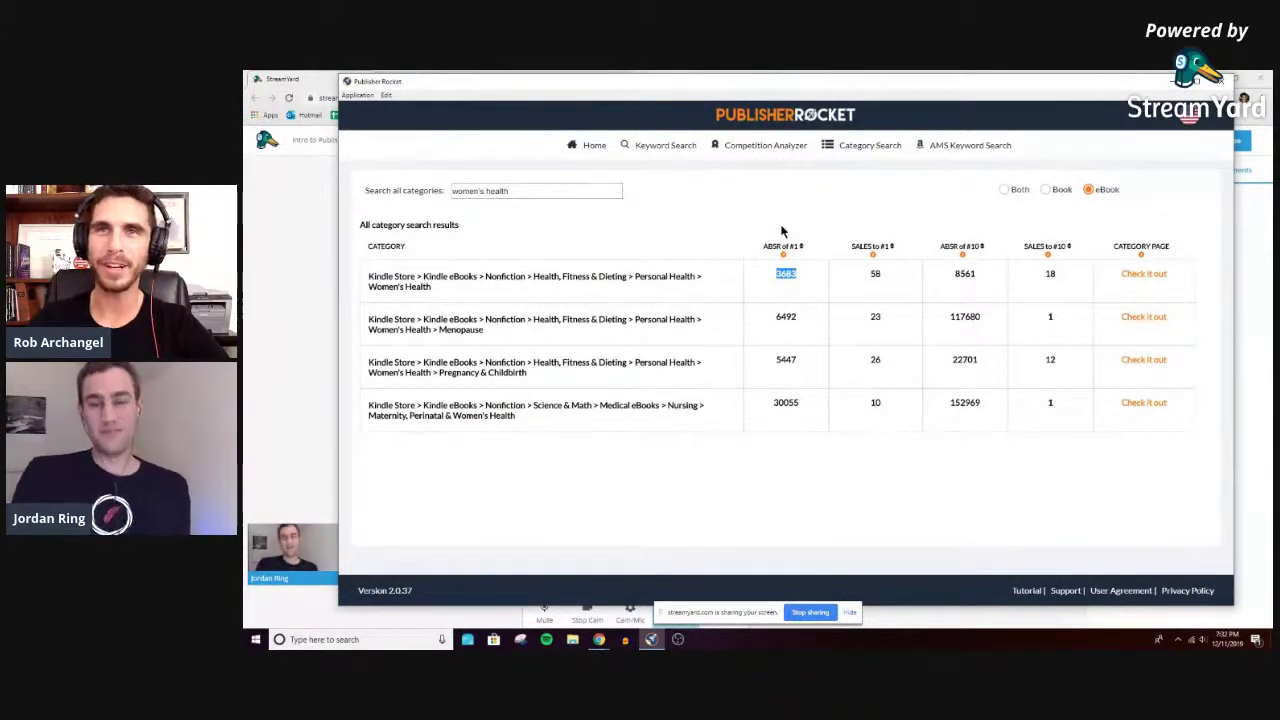
pyautogui.click(782, 230)
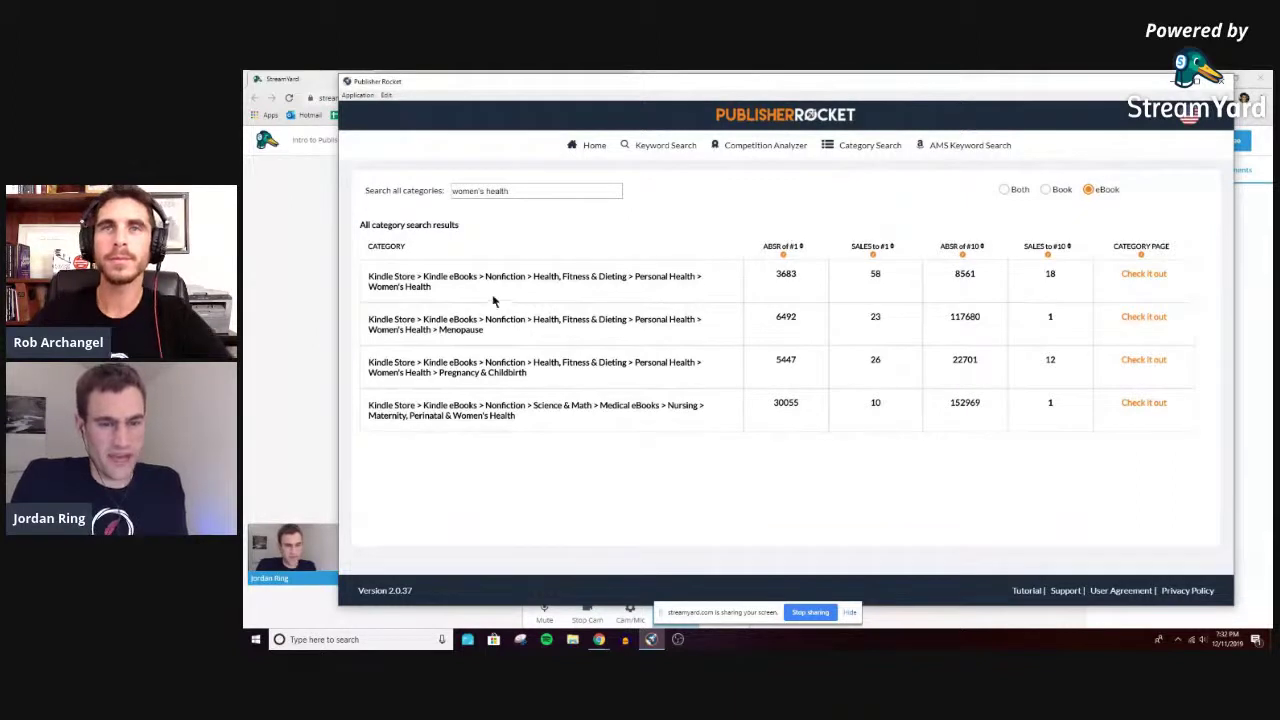
# Examine the path and ABSR of #1 of the Nursing > Maternity, Perinatal & Women's Health category
pyautogui.moveTo(516, 418); pyautogui.dragTo(368, 404)
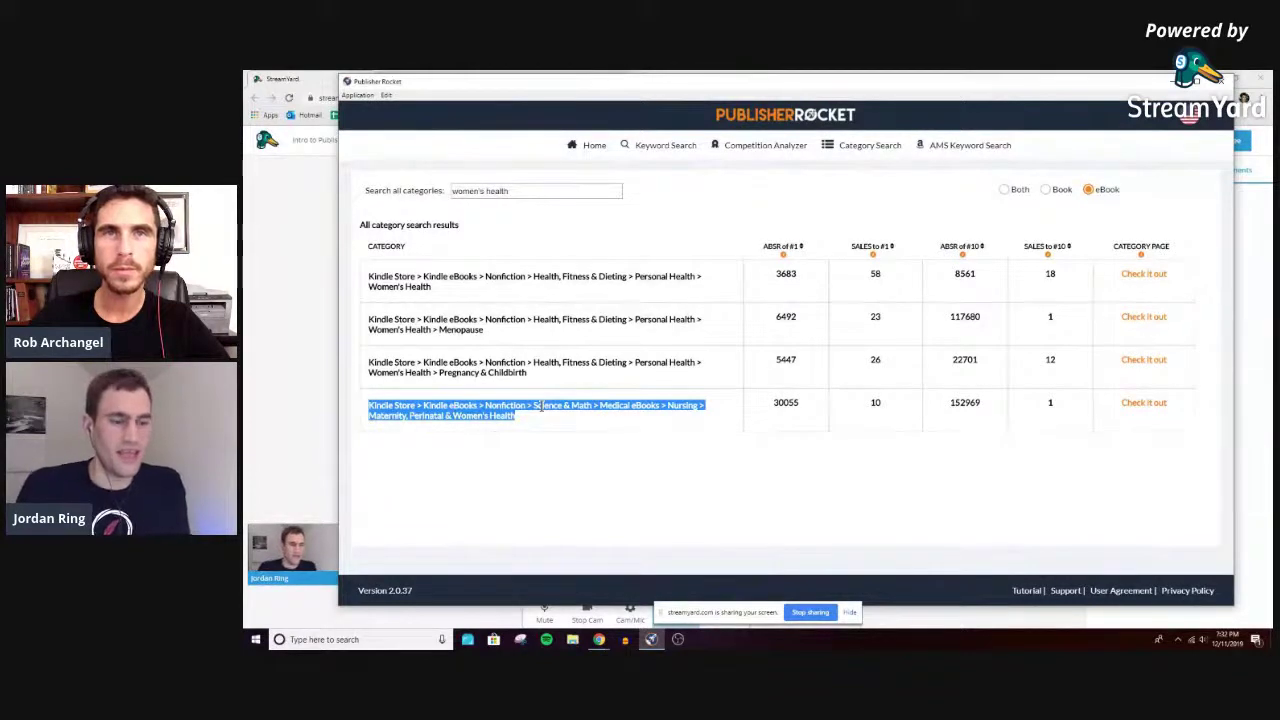
pyautogui.click(528, 415)
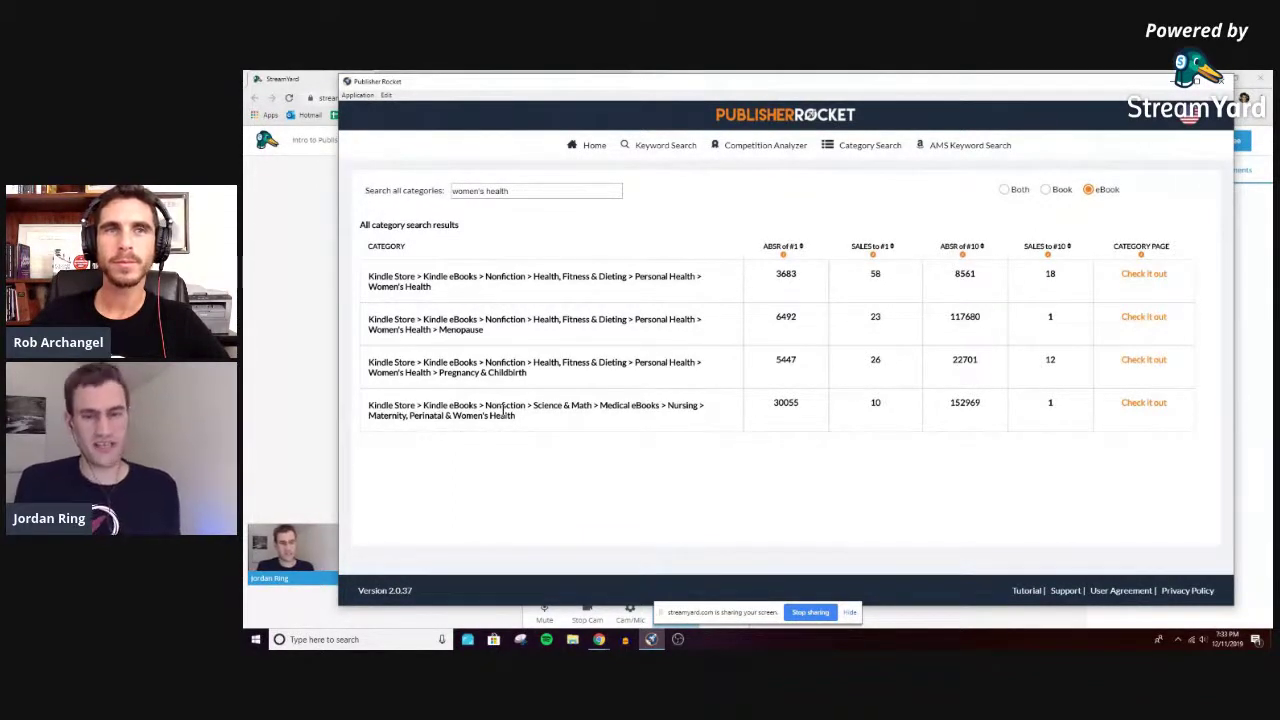
pyautogui.moveTo(806, 403); pyautogui.dragTo(777, 403)
pyautogui.click(814, 401)
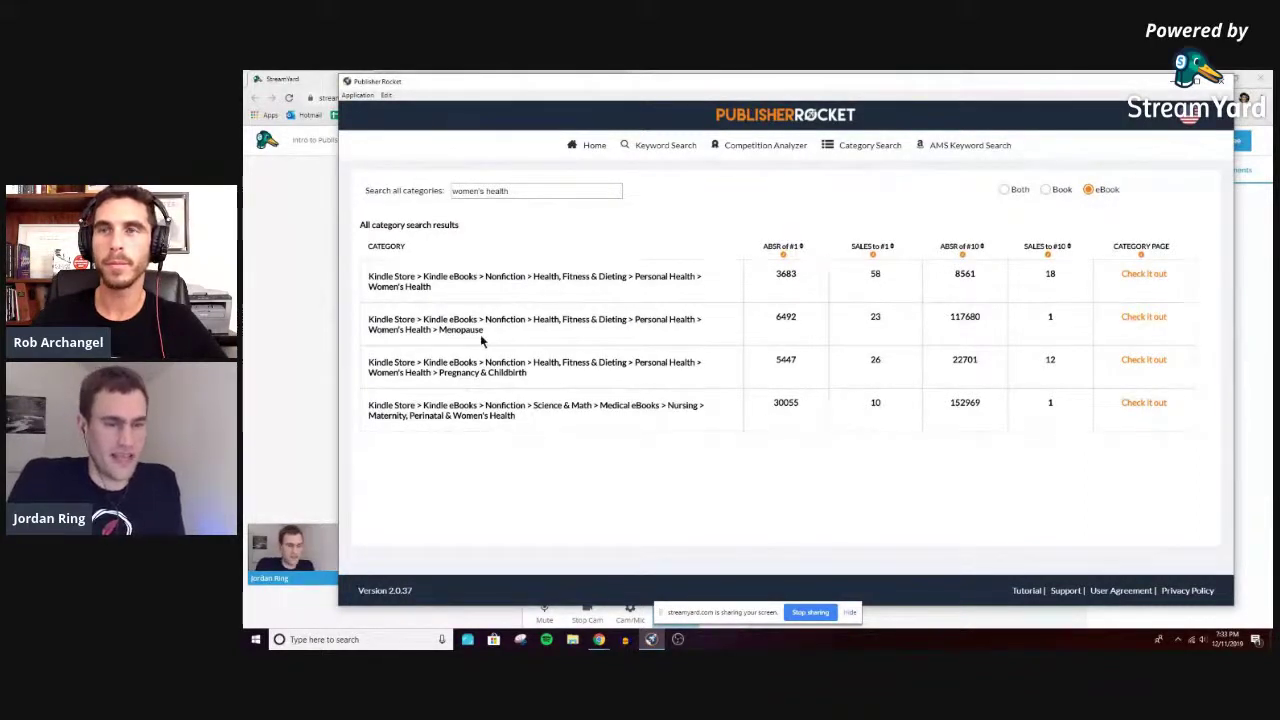
# Broaden the eBook category search to "health"
pyautogui.tripleClick(522, 191)
pyautogui.click(810, 246)
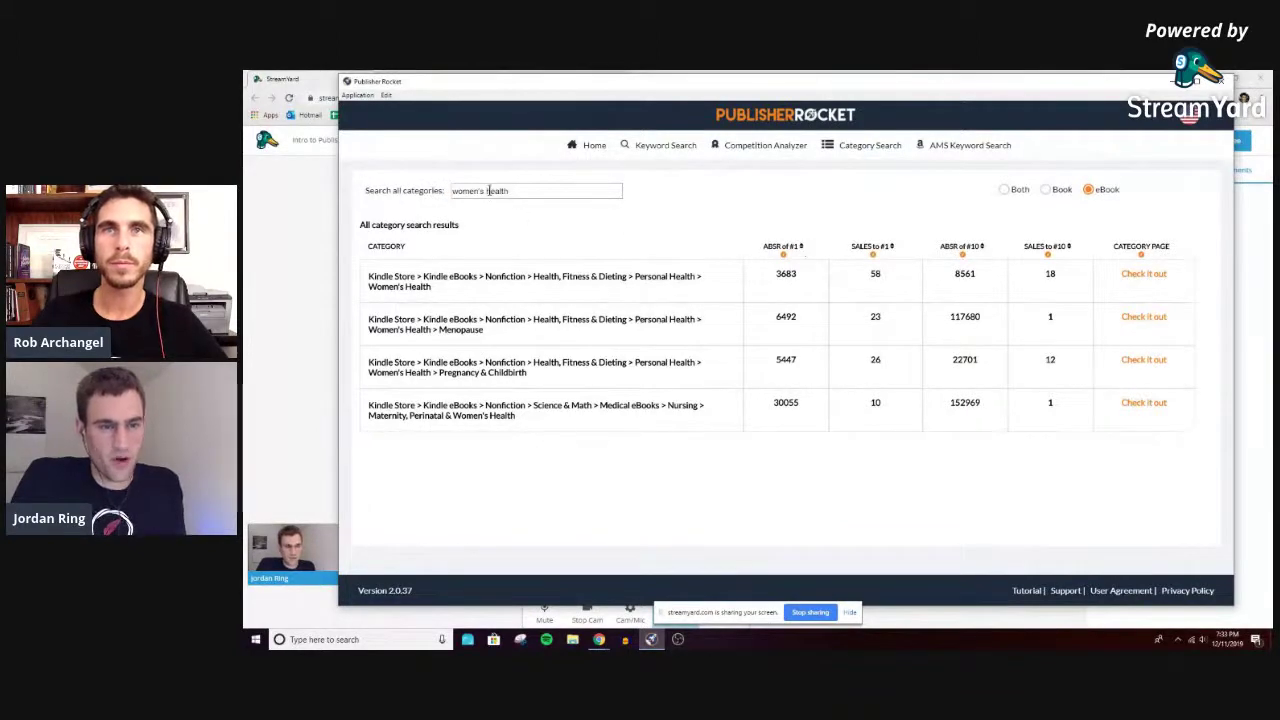
pyautogui.moveTo(487, 191); pyautogui.dragTo(426, 195)
pyautogui.press('BackSpace')
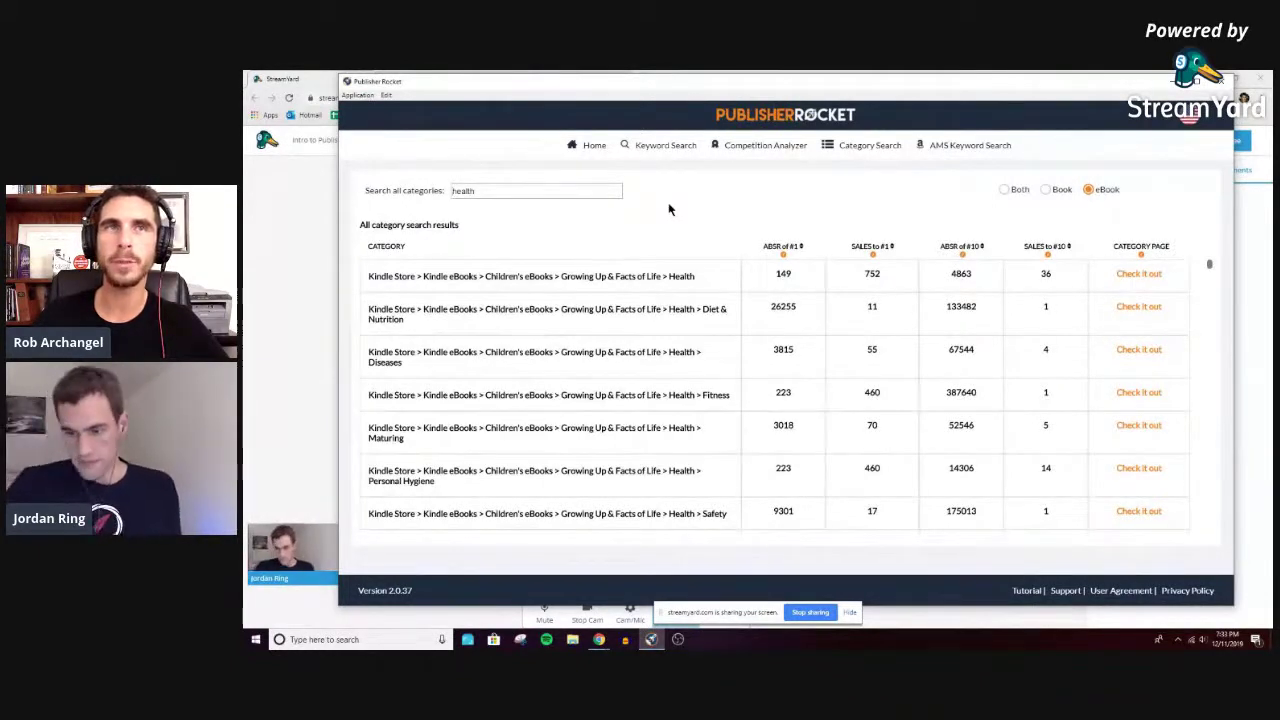
pyautogui.click(1254, 218)
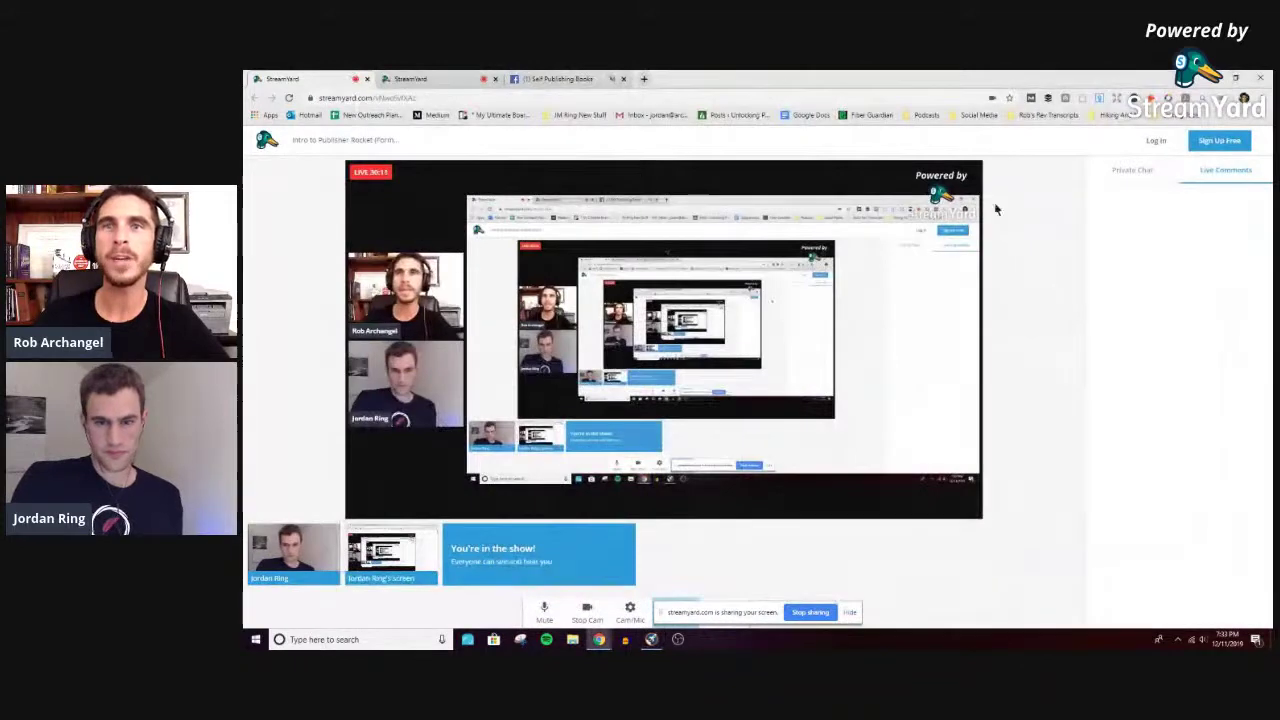
pyautogui.click(651, 639)
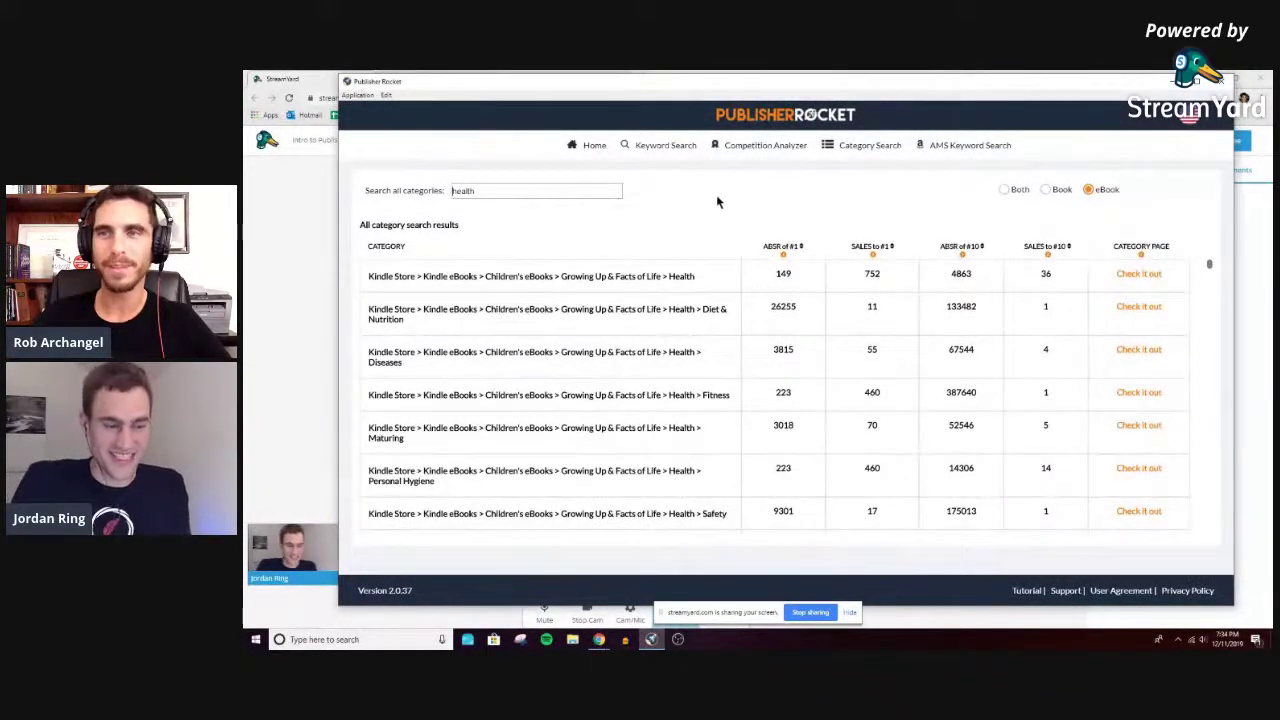
# Switch the category search to Book and search for "women's health"
pyautogui.click(534, 192)
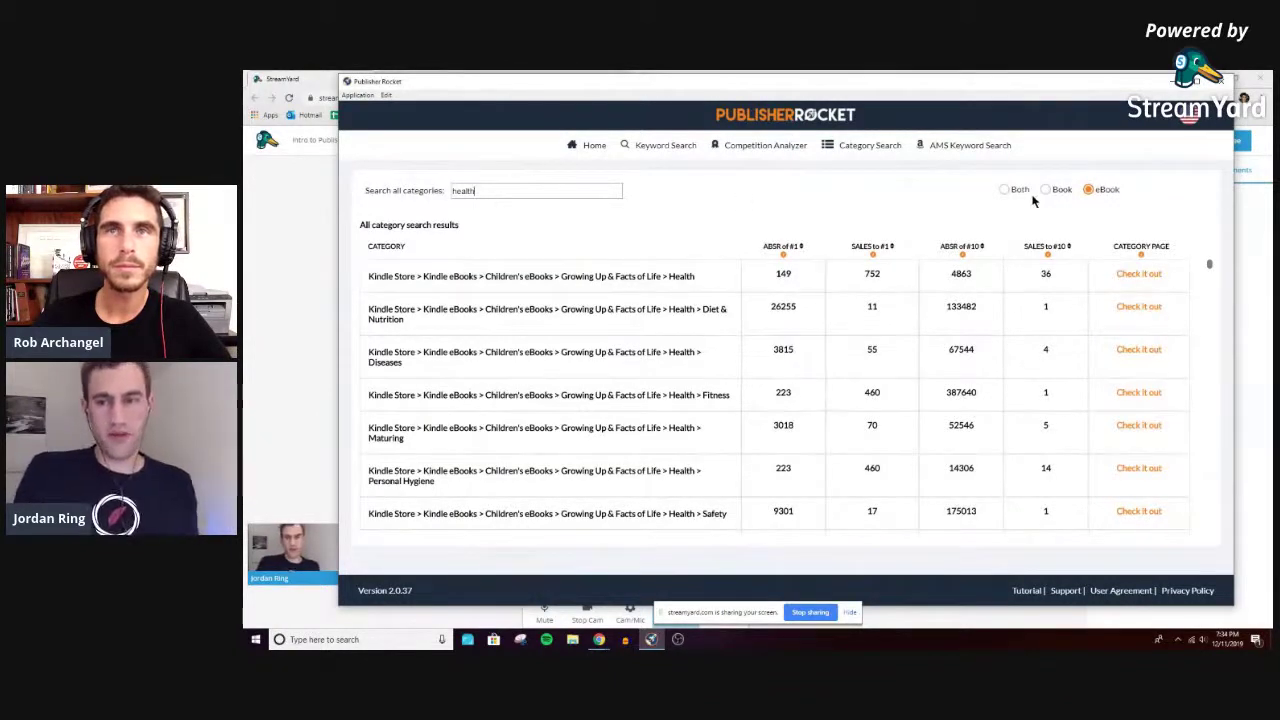
pyautogui.doubleClick(541, 195)
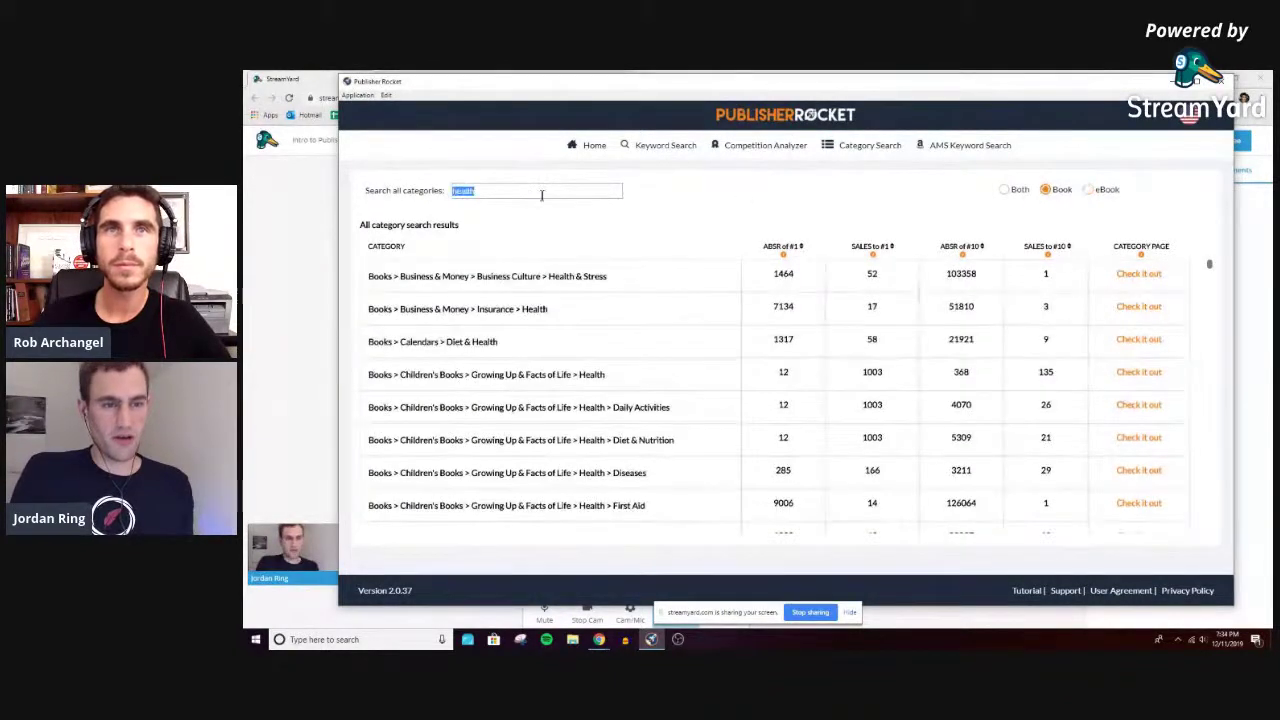
pyautogui.write("women's health")
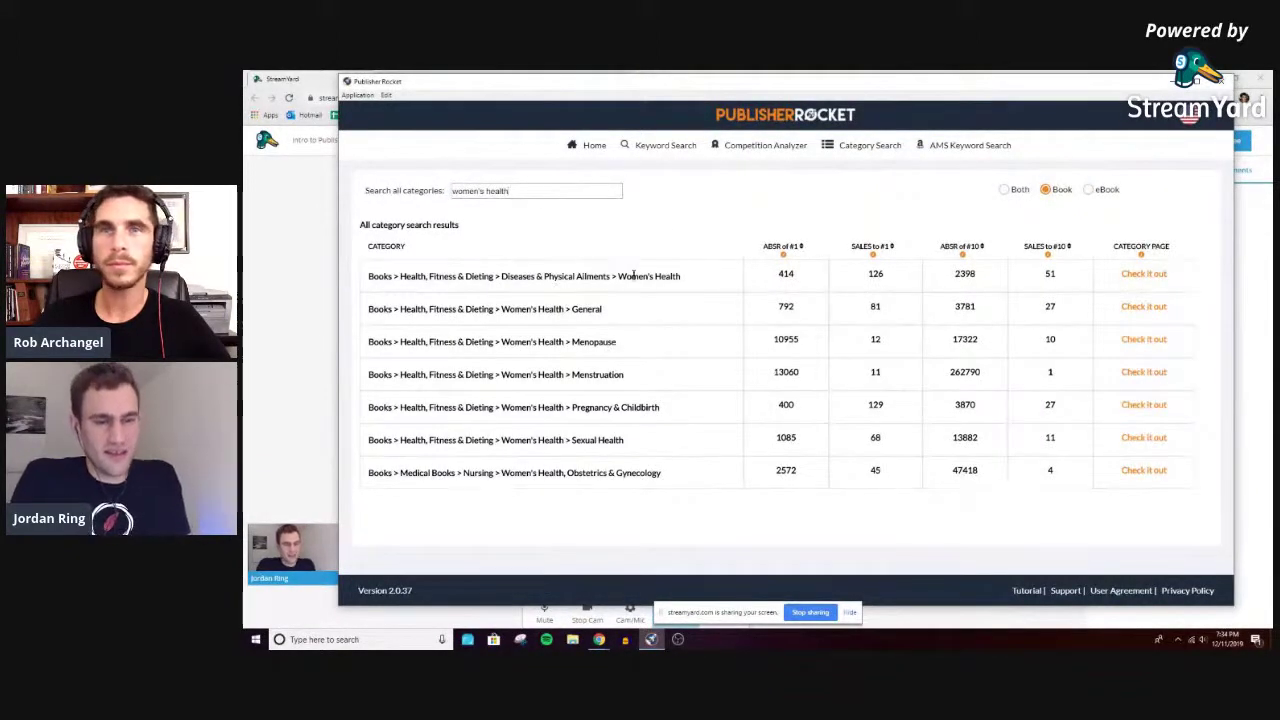
# Examine the print book categories for women's health, including Diseases & Physical Ailments > Women's Health and Women's Health > Menstruation
pyautogui.moveTo(681, 276); pyautogui.dragTo(368, 276)
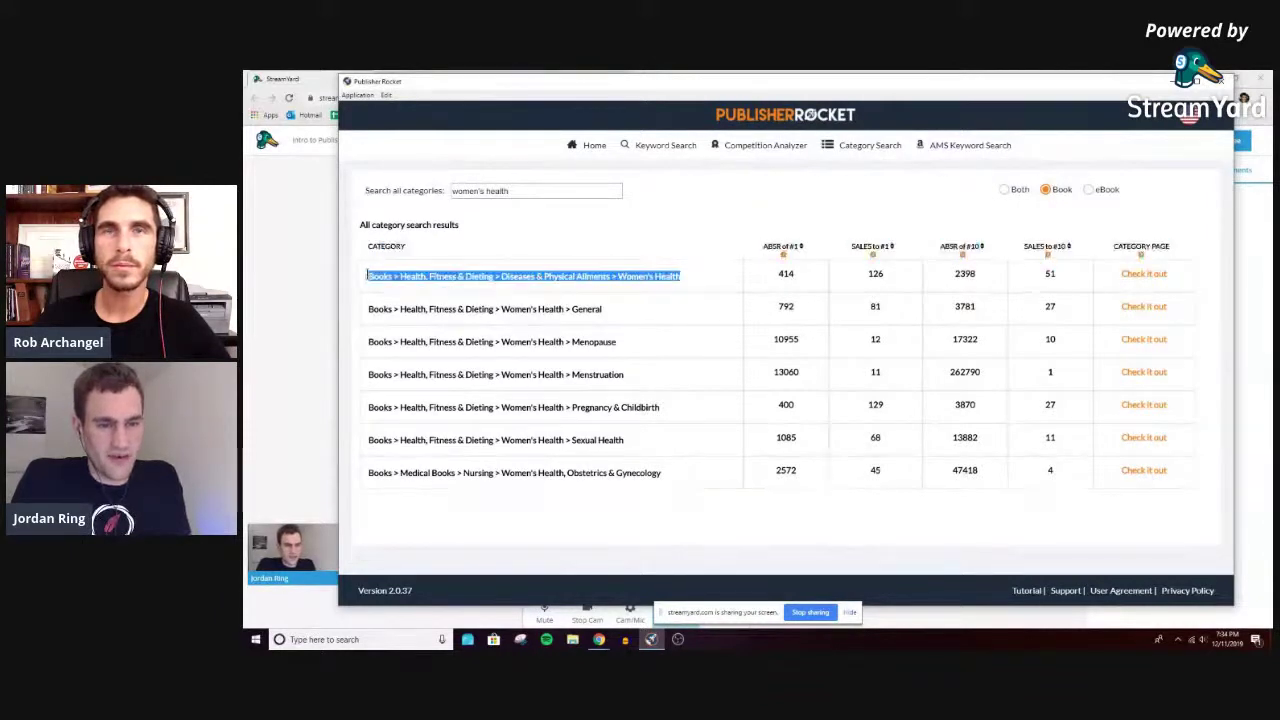
pyautogui.click(610, 230)
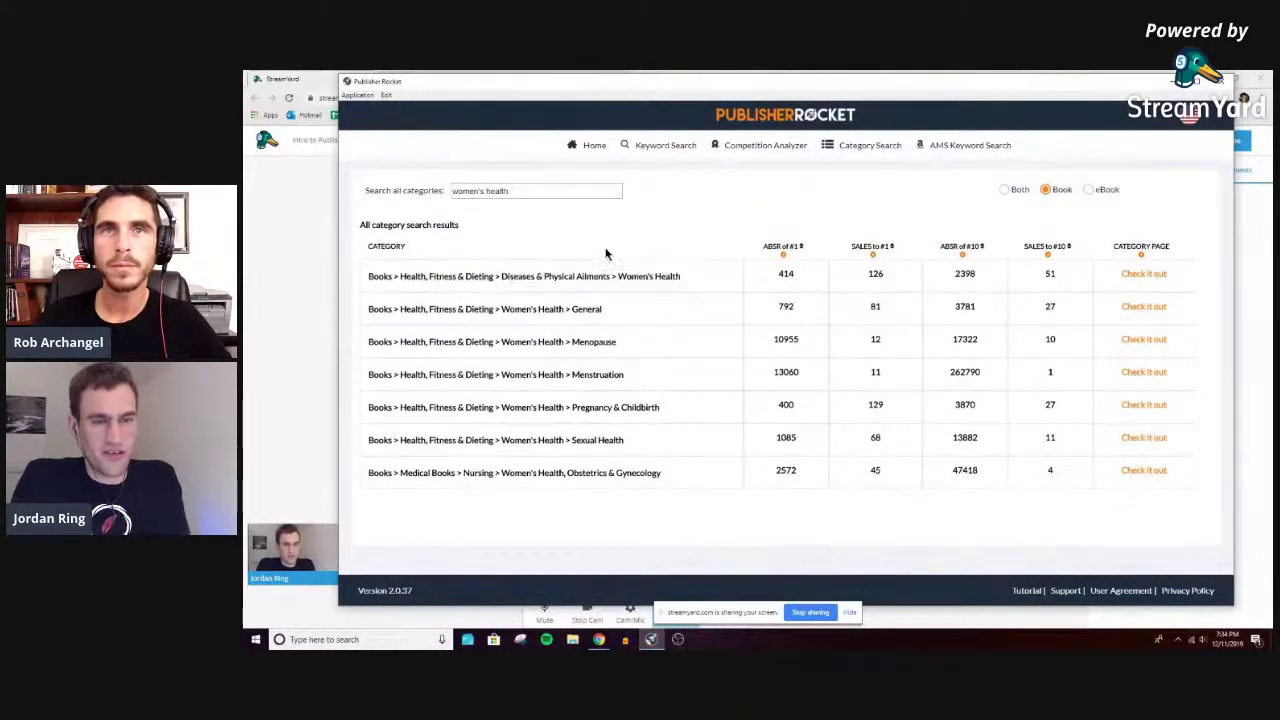
pyautogui.click(598, 189)
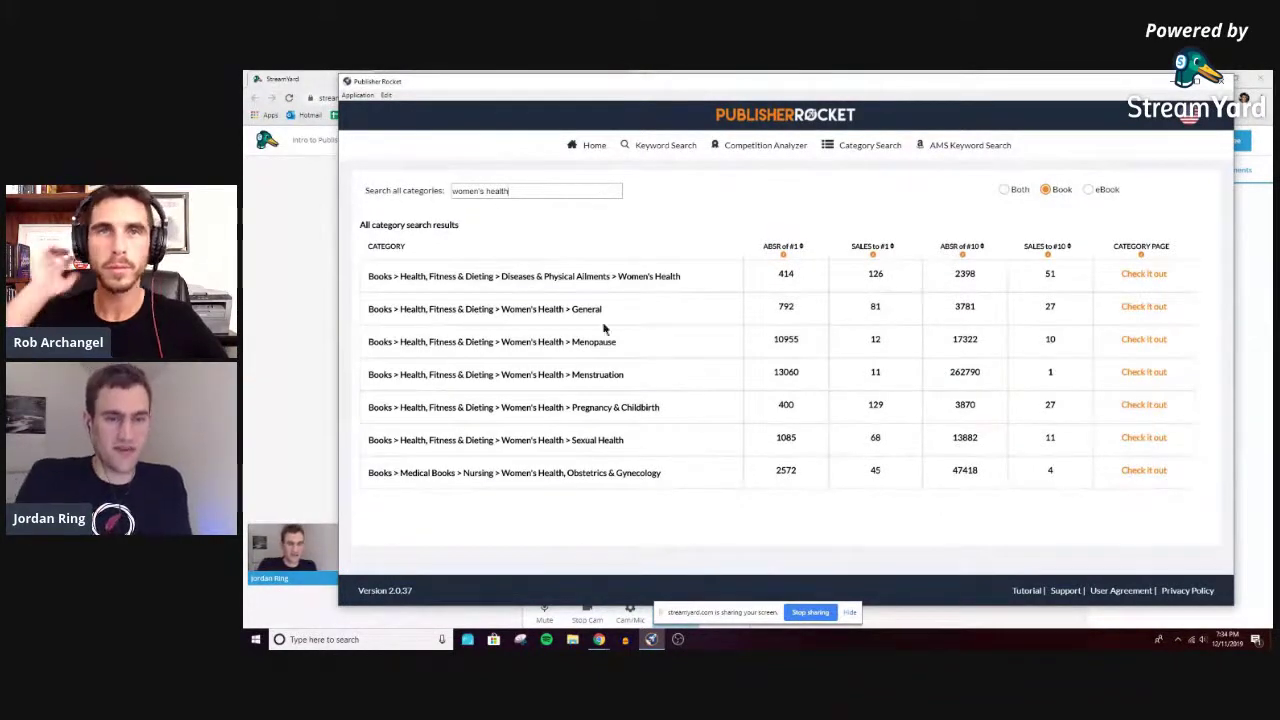
pyautogui.moveTo(626, 376); pyautogui.dragTo(372, 378)
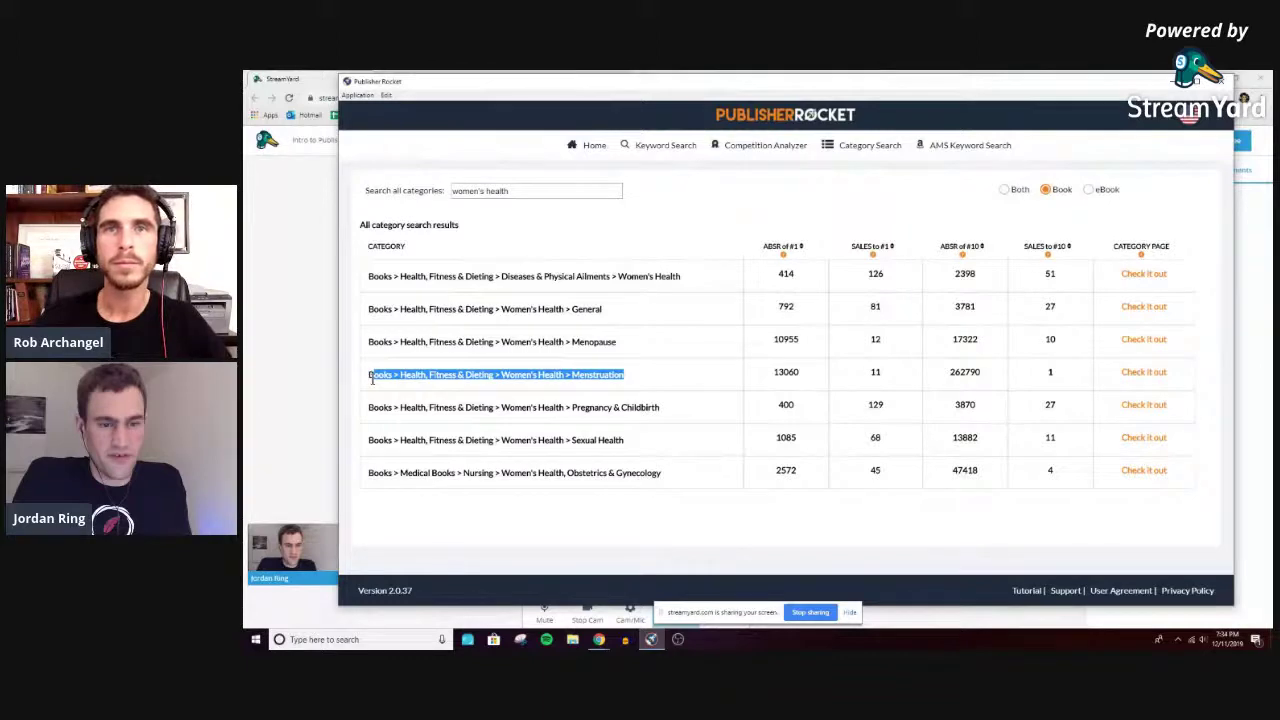
pyautogui.click(372, 378)
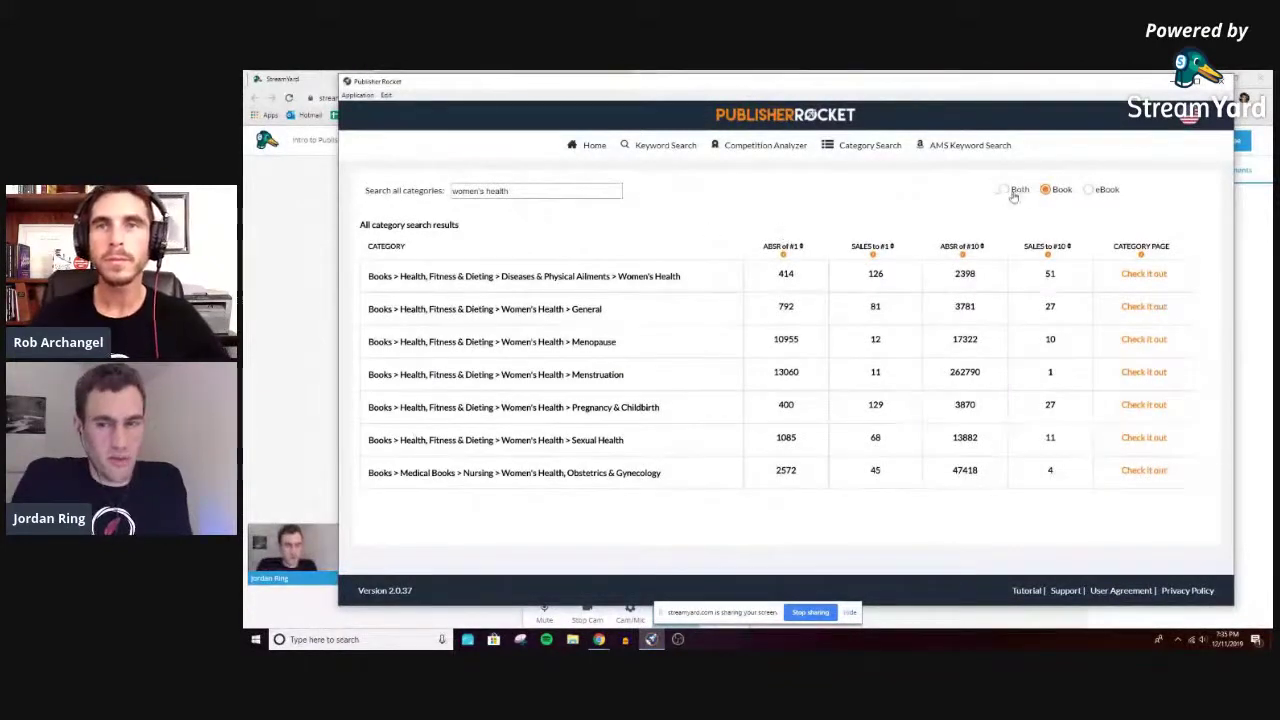
# Switch back to eBook categories and shorten the search term to "health"
pyautogui.click(1089, 190)
pyautogui.moveTo(485, 191); pyautogui.dragTo(440, 192)
pyautogui.press('BackSpace')
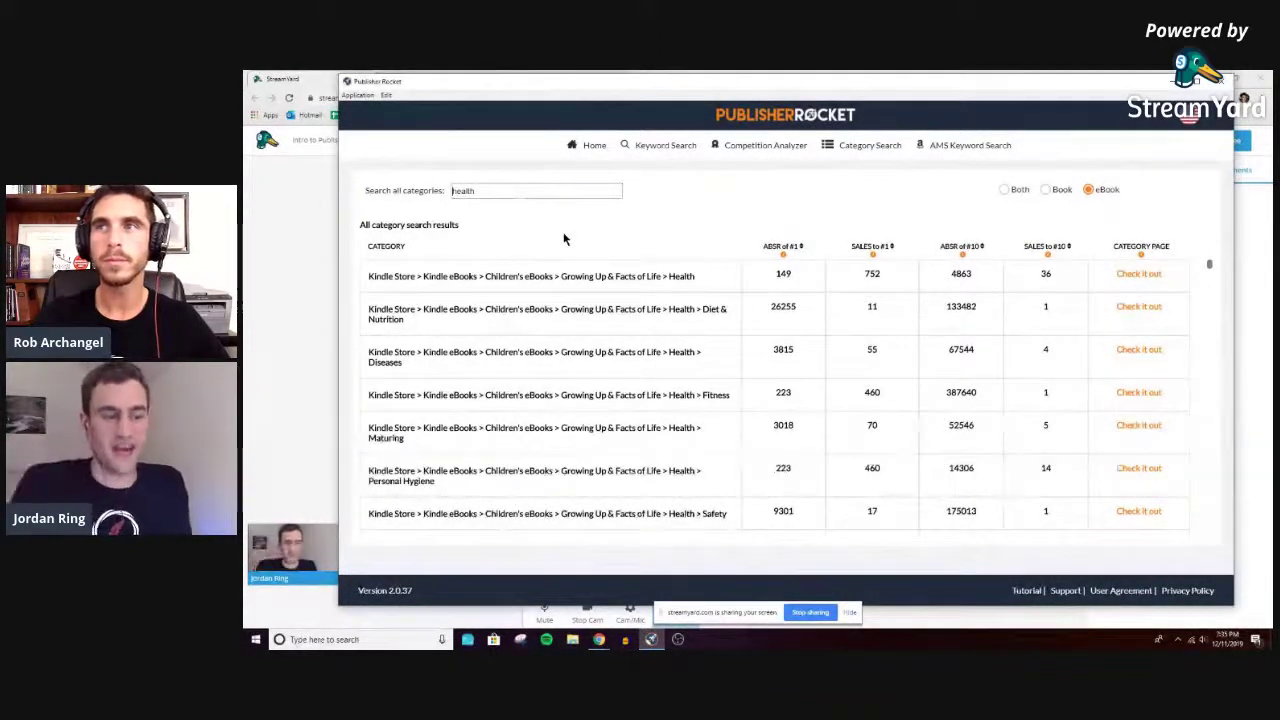
# Look through the "health" eBook categories and sort them by ABSR of #1 in descending order
pyautogui.moveTo(1207, 264); pyautogui.dragTo(1208, 272)
pyautogui.scroll(-6, 1208, 270)
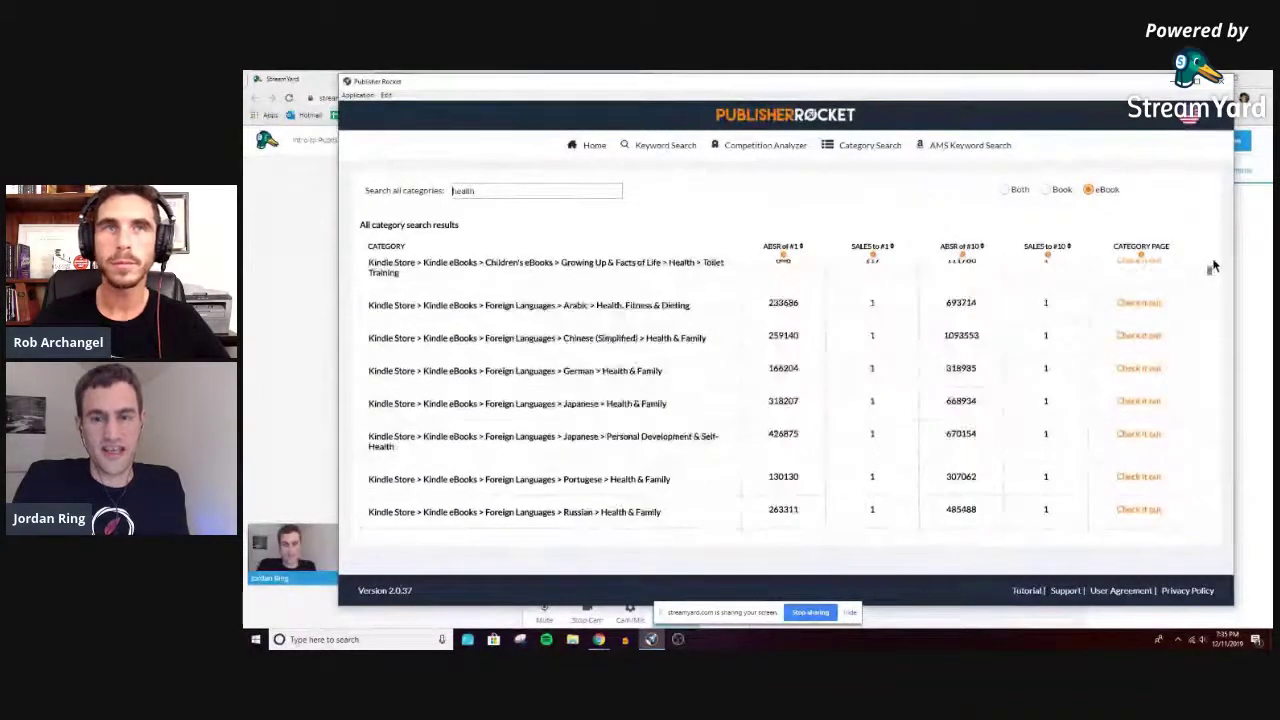
pyautogui.scroll(7, 1211, 266)
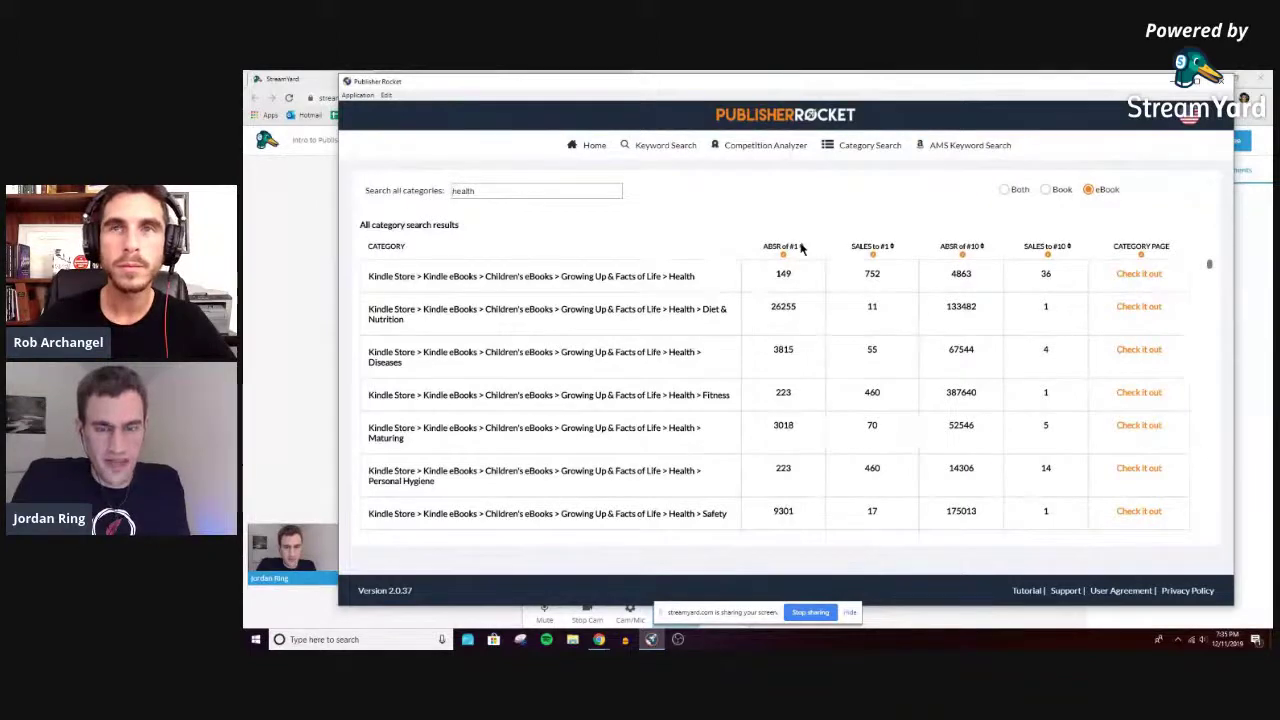
pyautogui.click(801, 247)
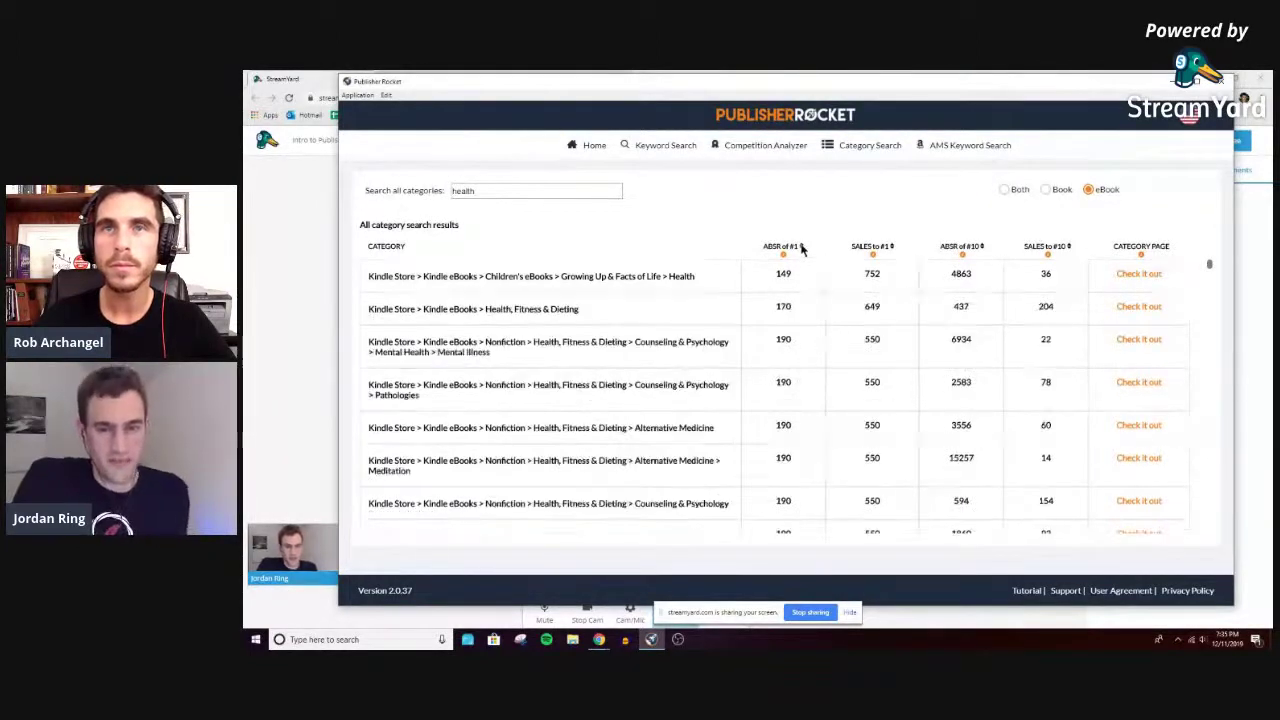
pyautogui.click(790, 249)
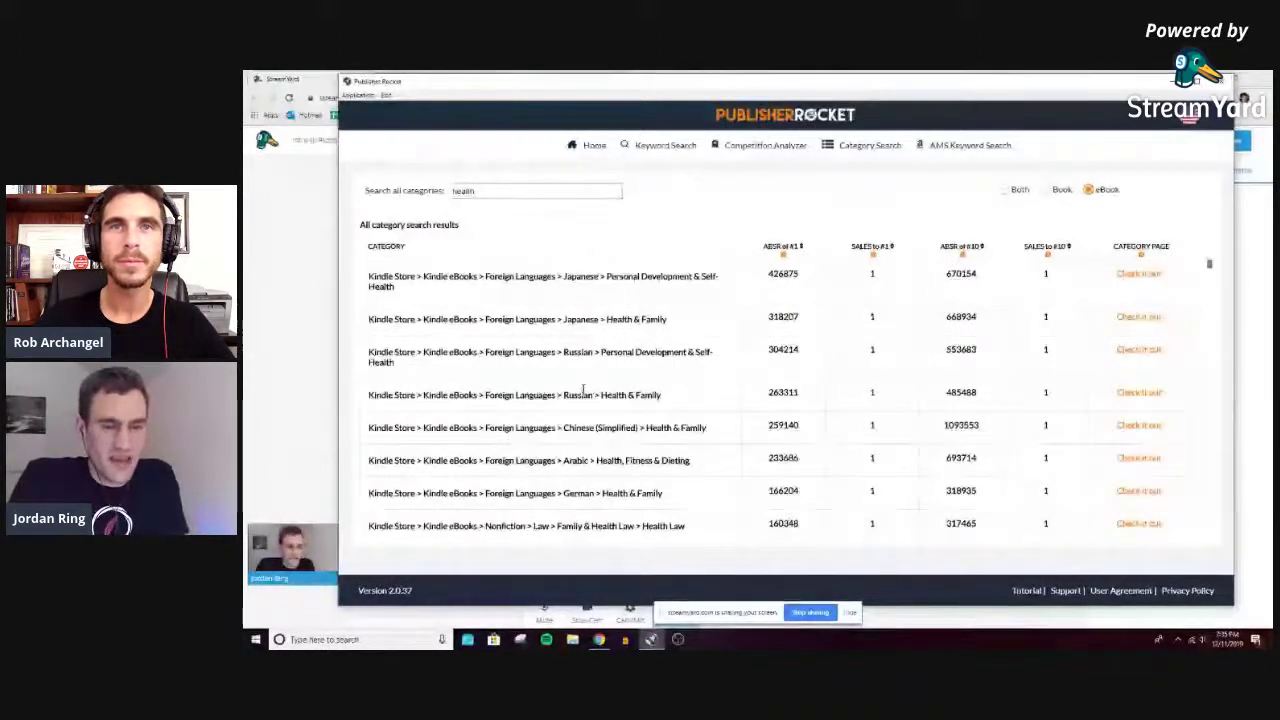
# Examine the "health" eBook categories sorted by ABSR of #1, down to Exercise & Fitness > Pilates
pyautogui.scroll(-5, 590, 395)
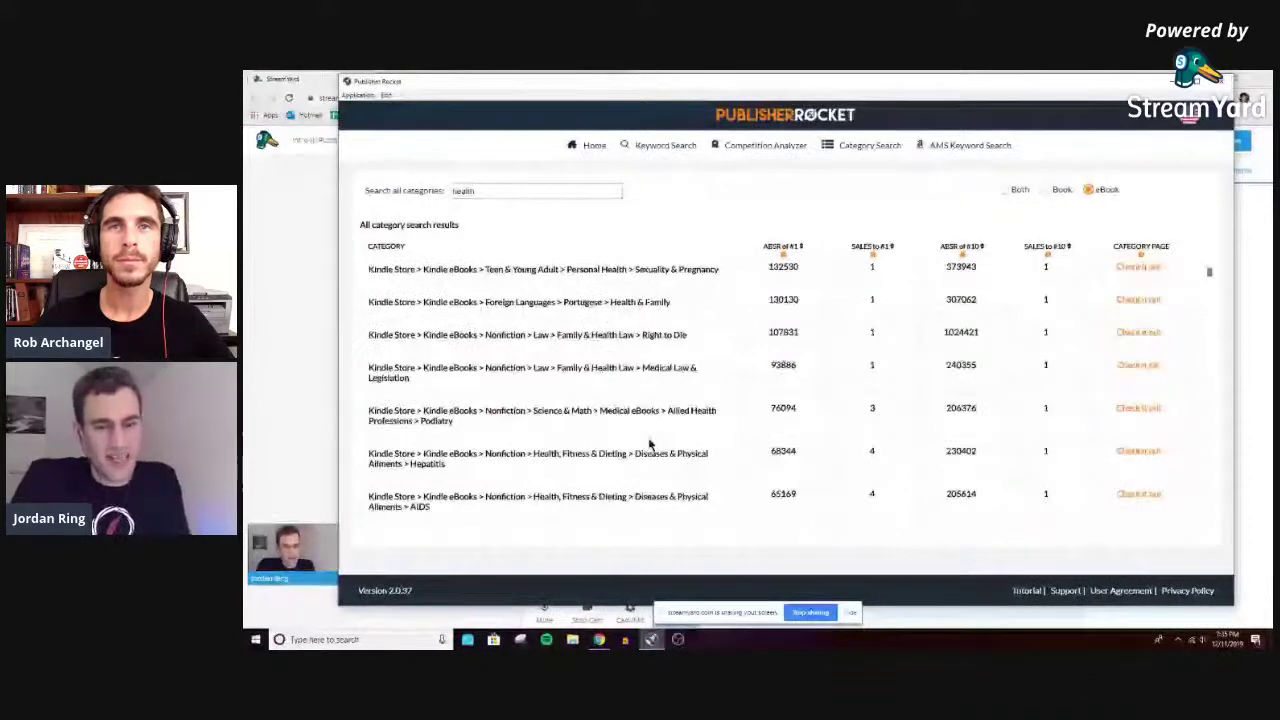
pyautogui.scroll(-5, 624, 397)
pyautogui.scroll(-2, 624, 397)
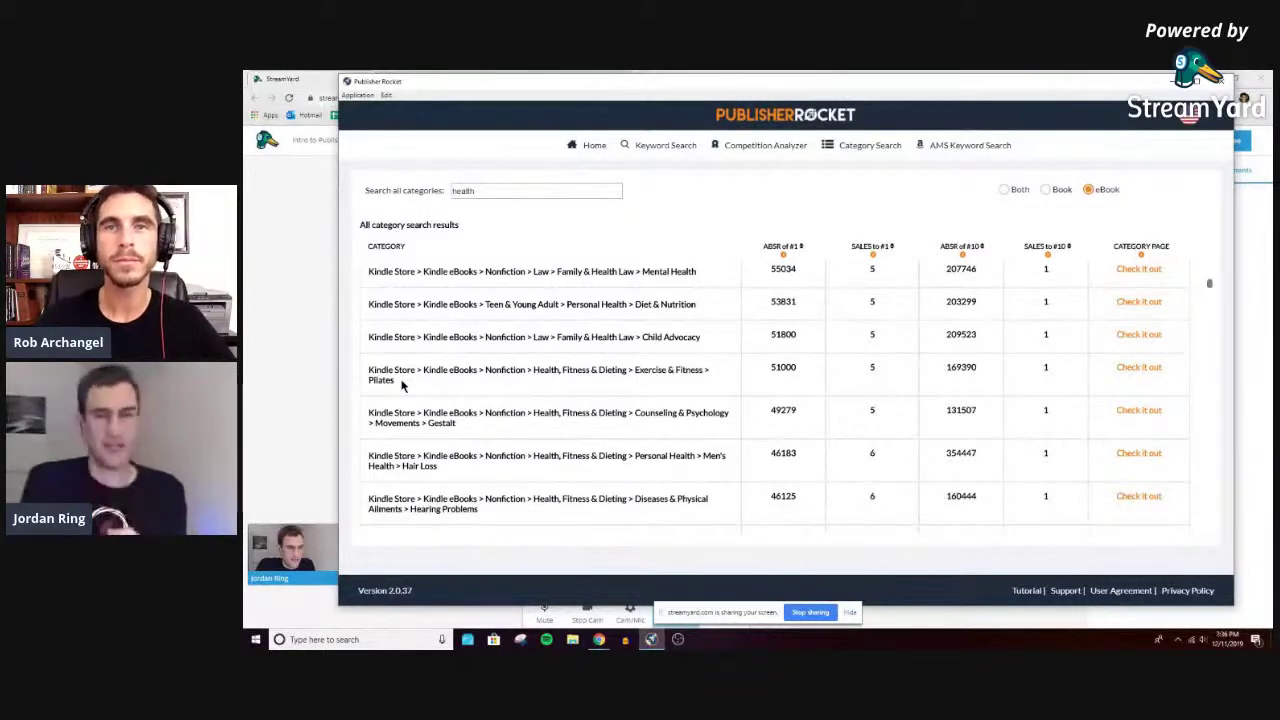
pyautogui.moveTo(402, 386); pyautogui.dragTo(366, 391)
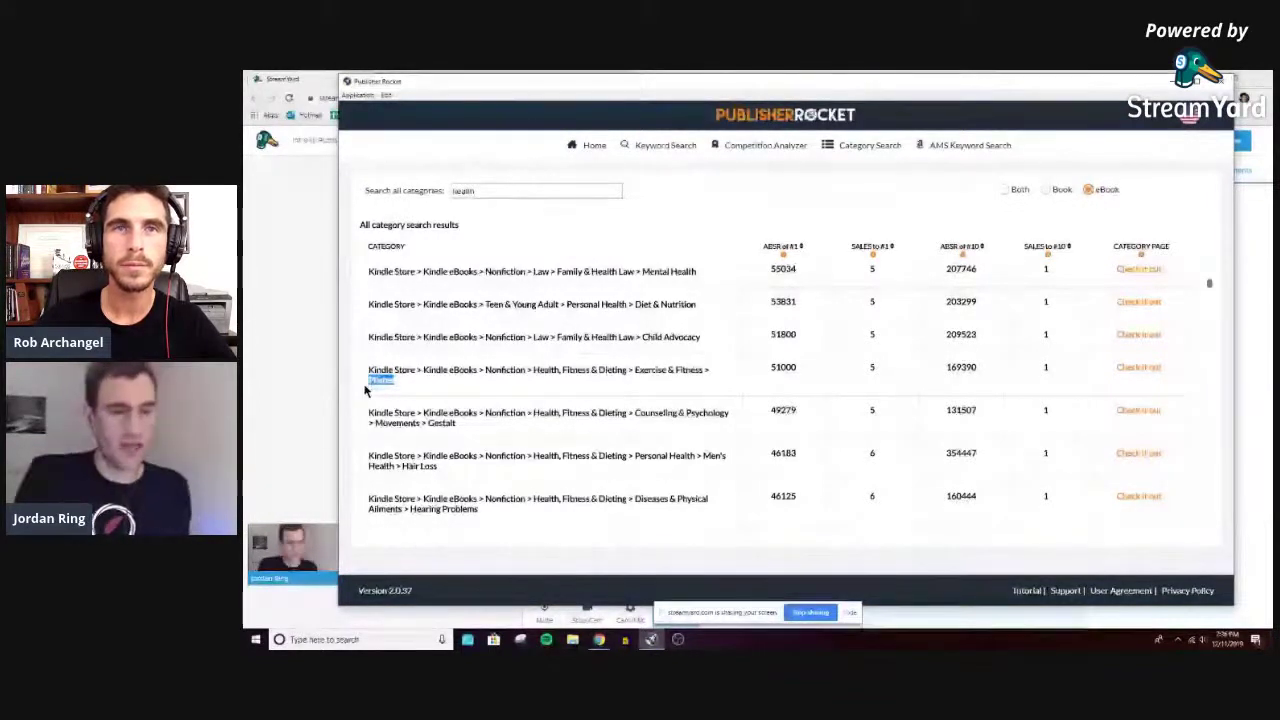
pyautogui.tripleClick(460, 373)
pyautogui.click(434, 374)
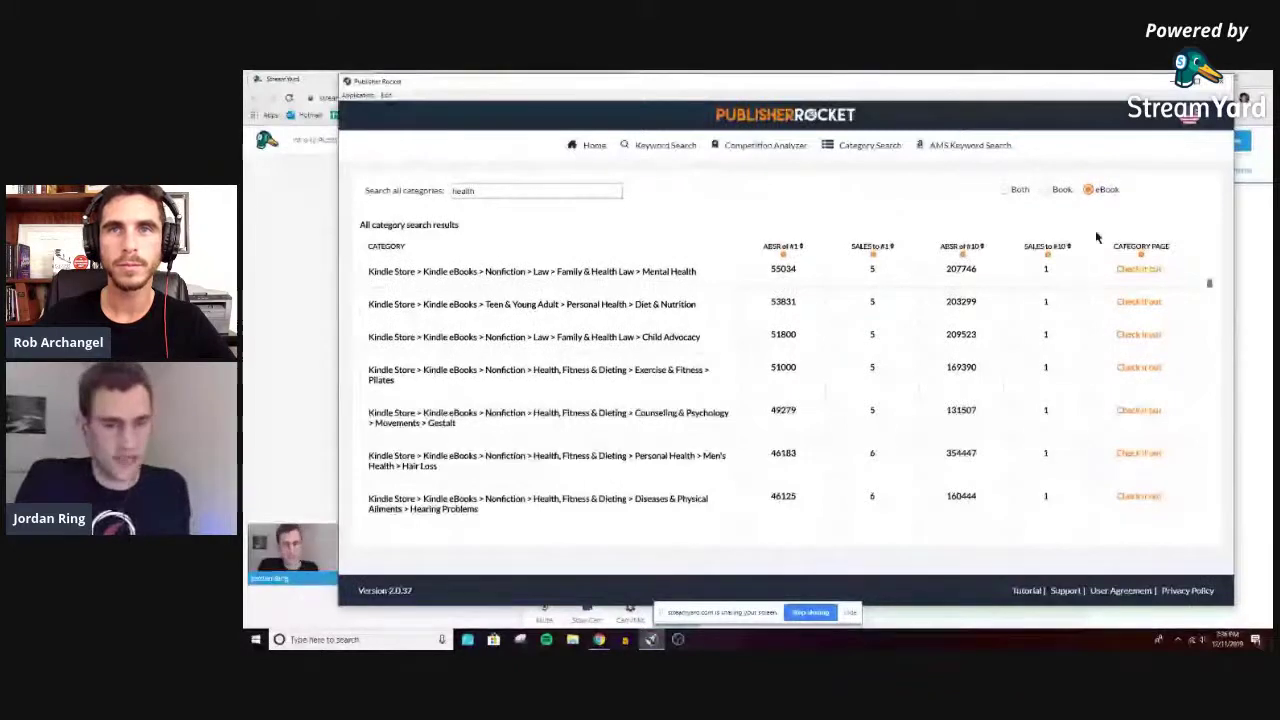
# Look further down the "health" results and examine Teen & Young Adult > Personal Health > Mind, Body & Spirit
pyautogui.scroll(-5, 601, 399)
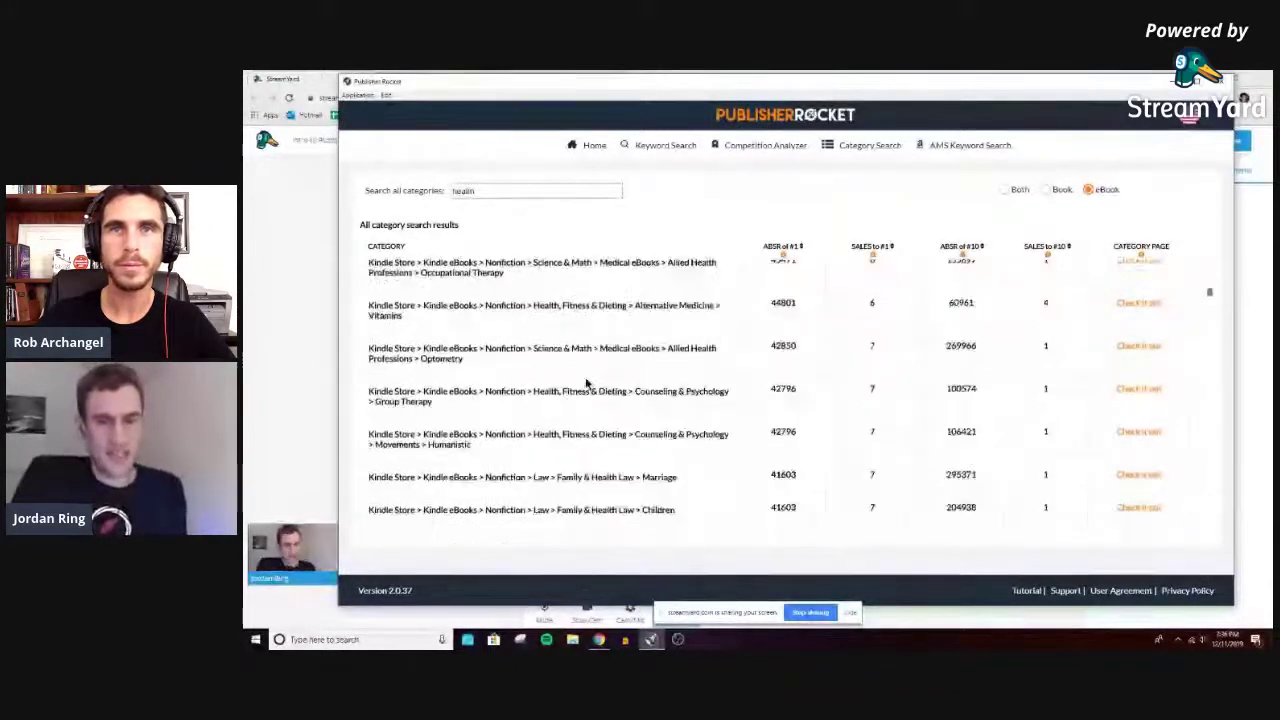
pyautogui.scroll(-2, 628, 408)
pyautogui.scroll(-5, 628, 408)
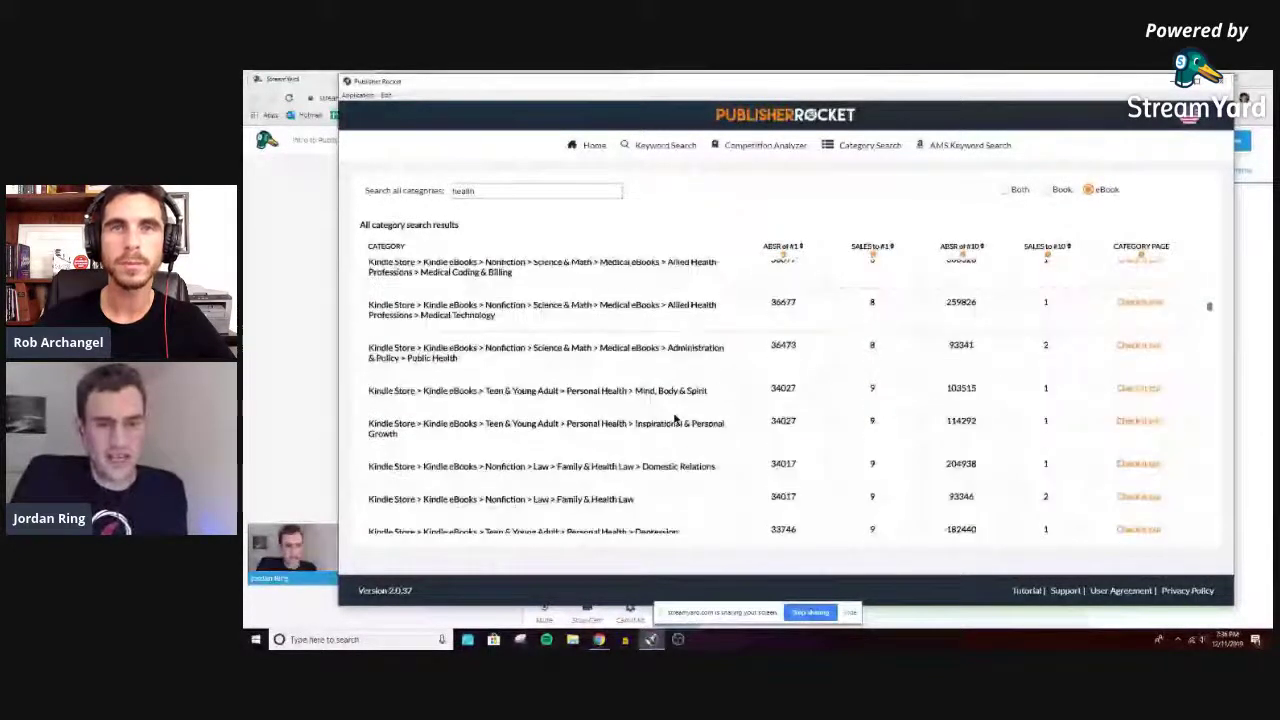
pyautogui.scroll(2, 603, 390)
pyautogui.scroll(4, 606, 391)
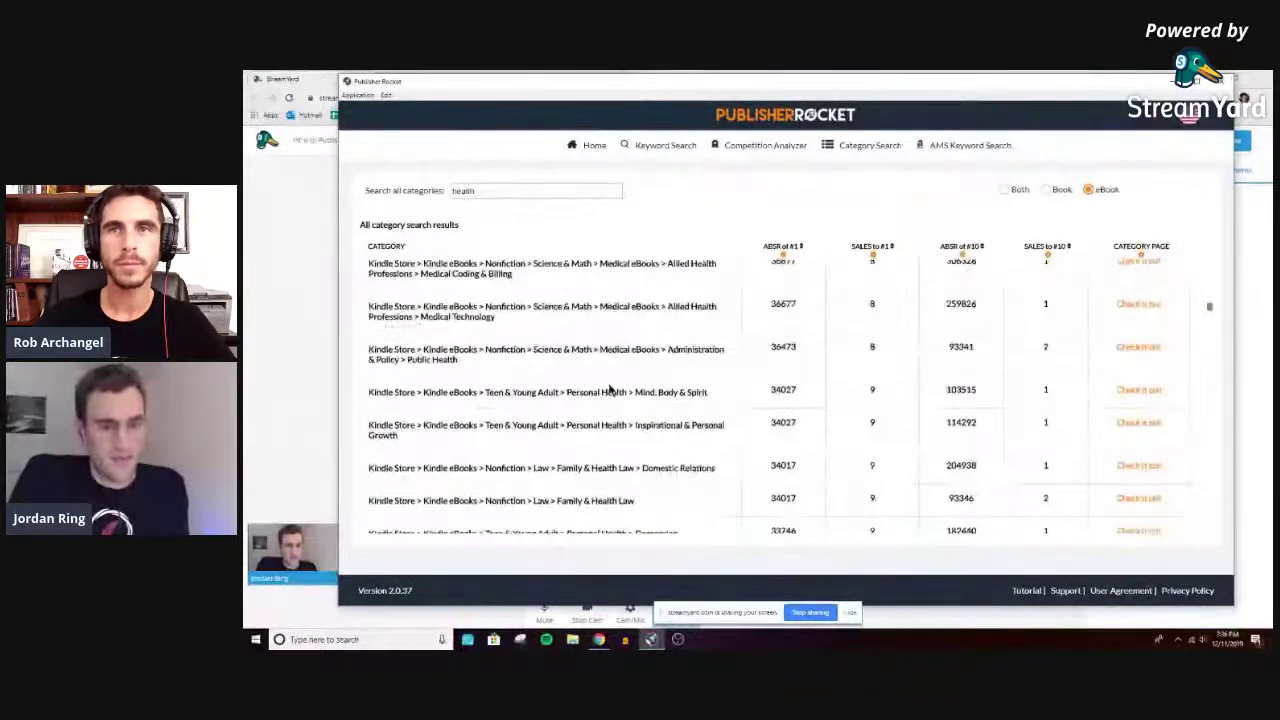
pyautogui.scroll(-2, 489, 454)
pyautogui.scroll(-1, 489, 454)
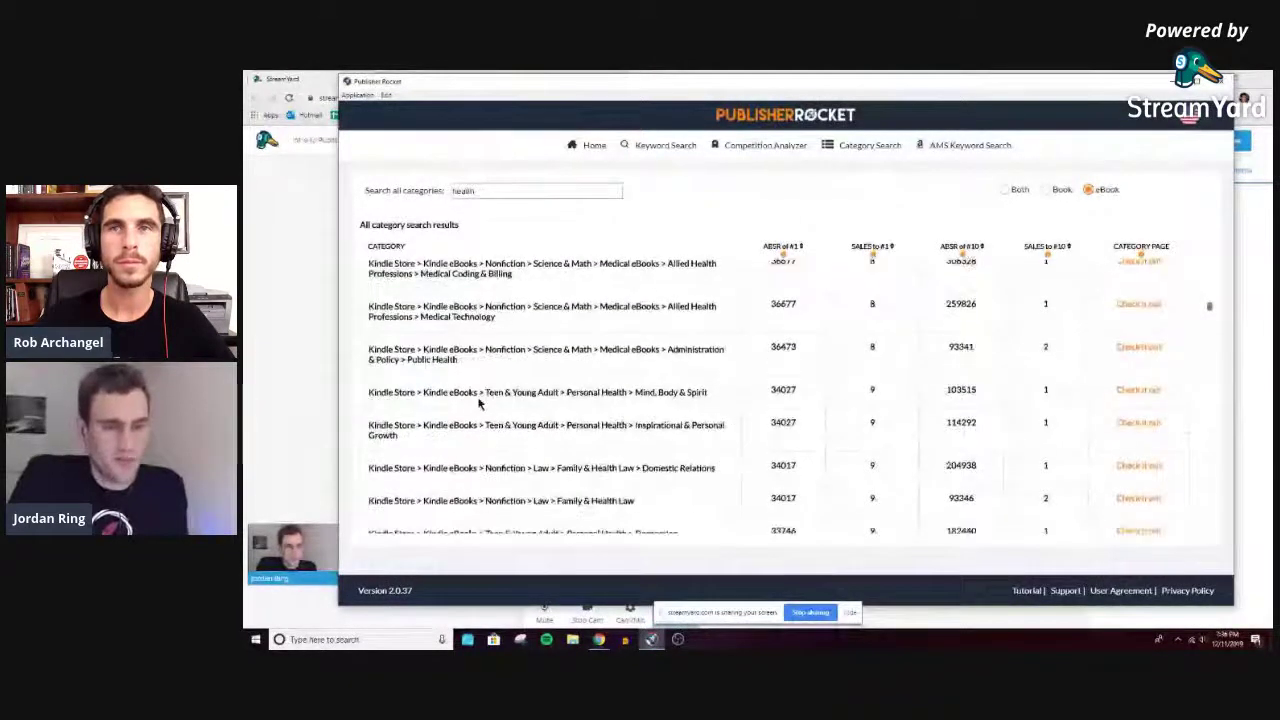
pyautogui.moveTo(484, 392); pyautogui.dragTo(562, 395)
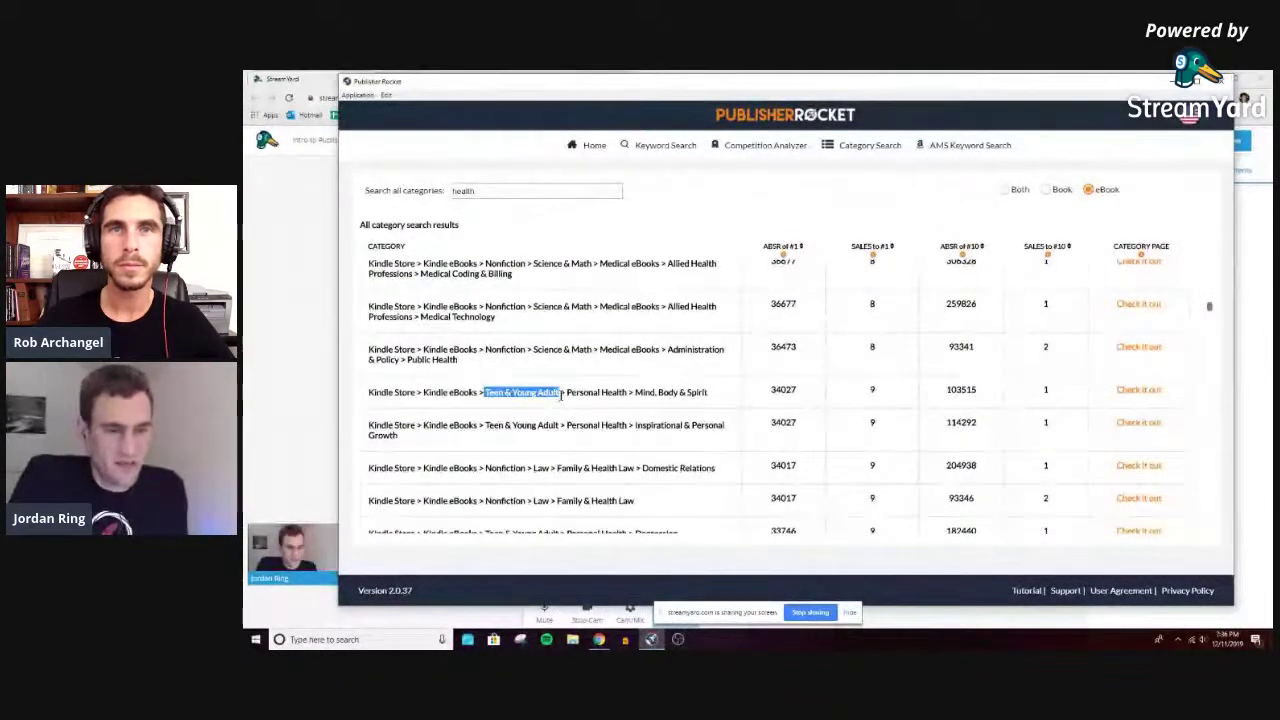
pyautogui.click(486, 394)
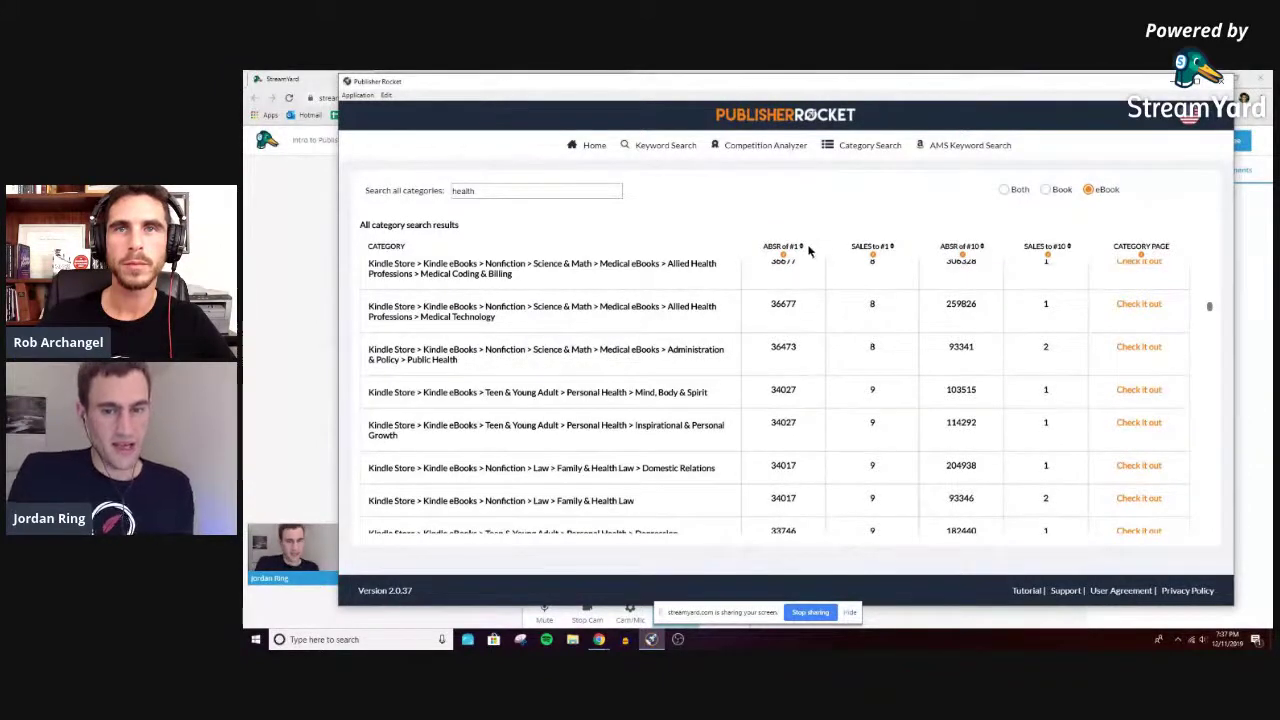
# Clear the "health" search term and look through the list of main eBook categories
pyautogui.doubleClick(538, 190)
pyautogui.press('BackSpace')
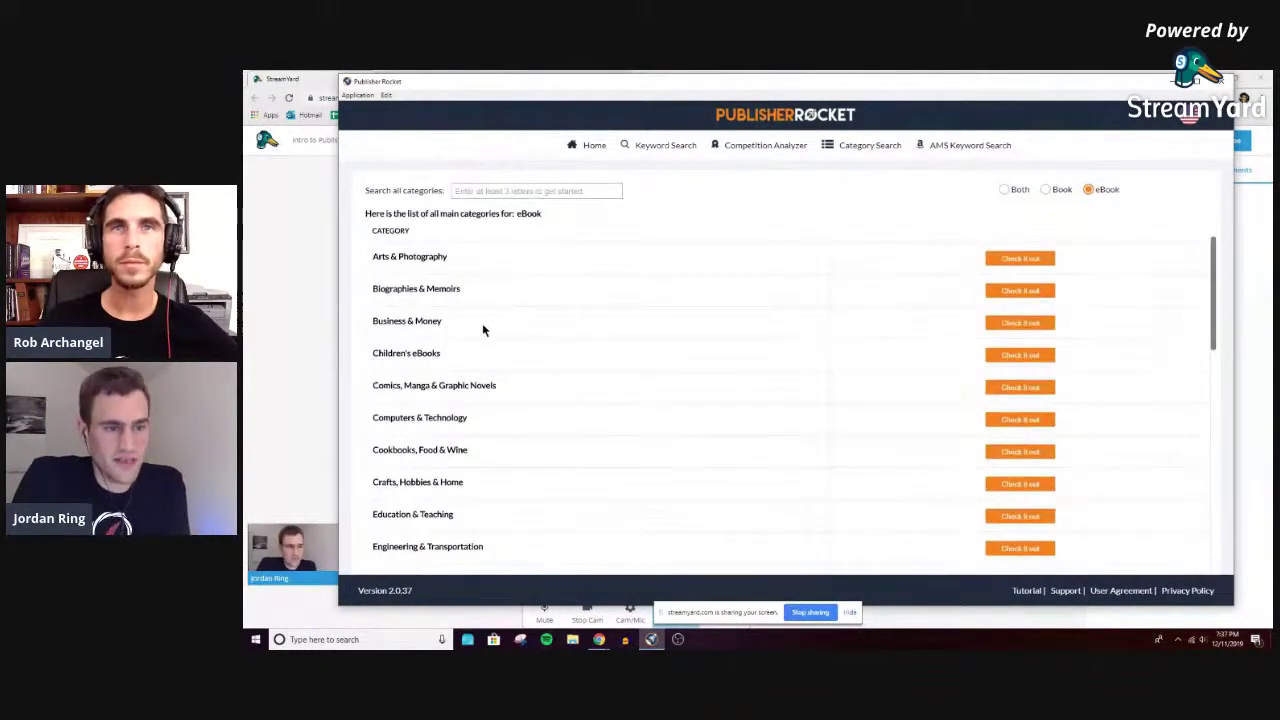
pyautogui.scroll(-3, 480, 323)
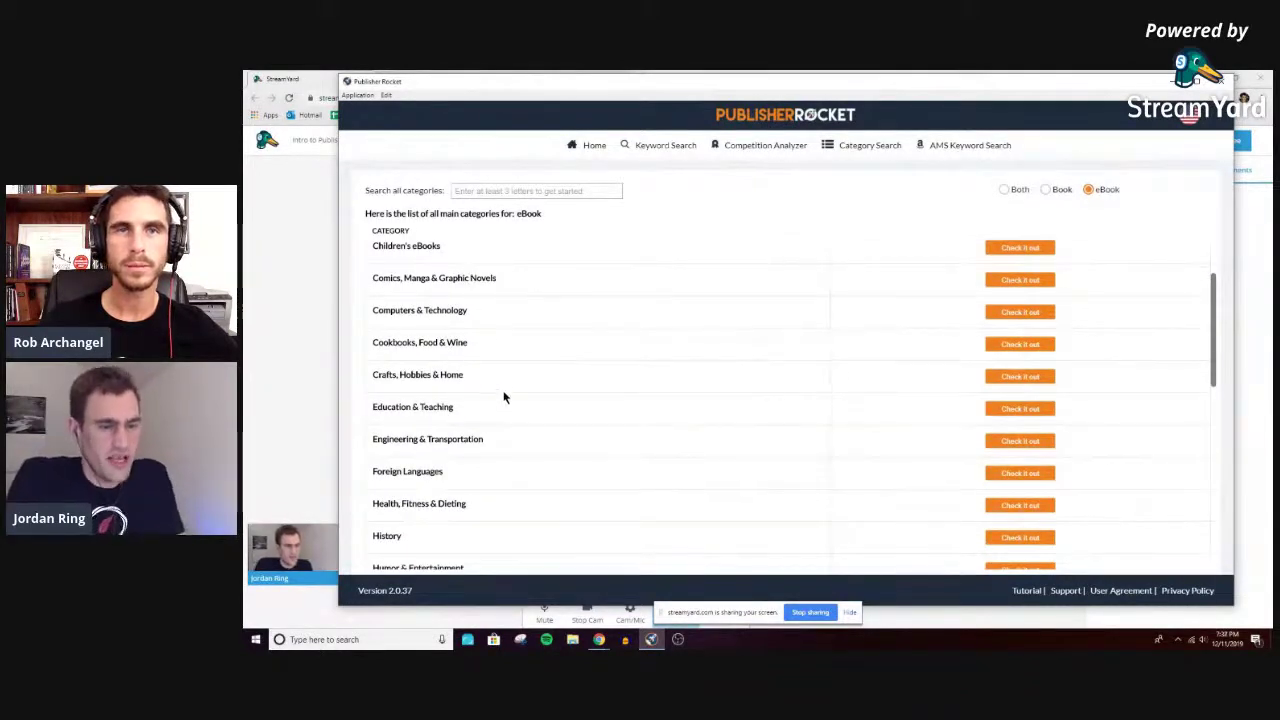
pyautogui.scroll(-10, 518, 418)
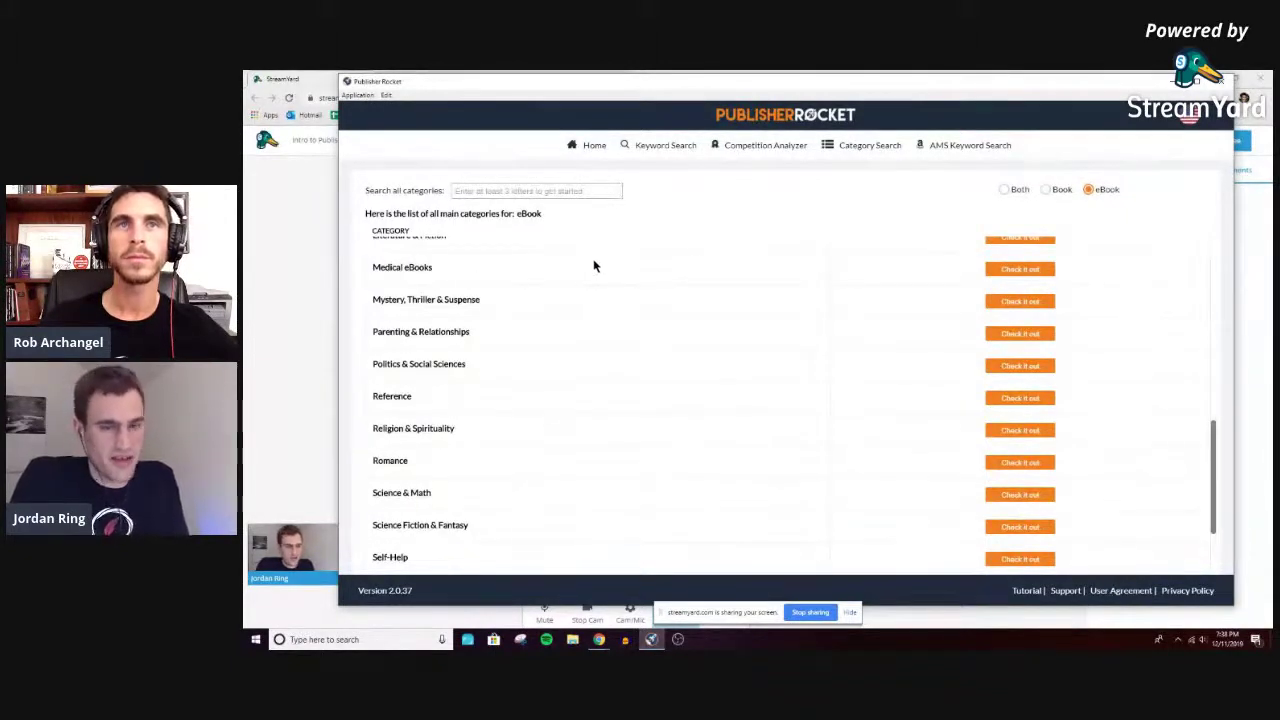
# Run an E-Book keyword search for "bat" and close the earlier "work life balance" results
pyautogui.click(960, 148)
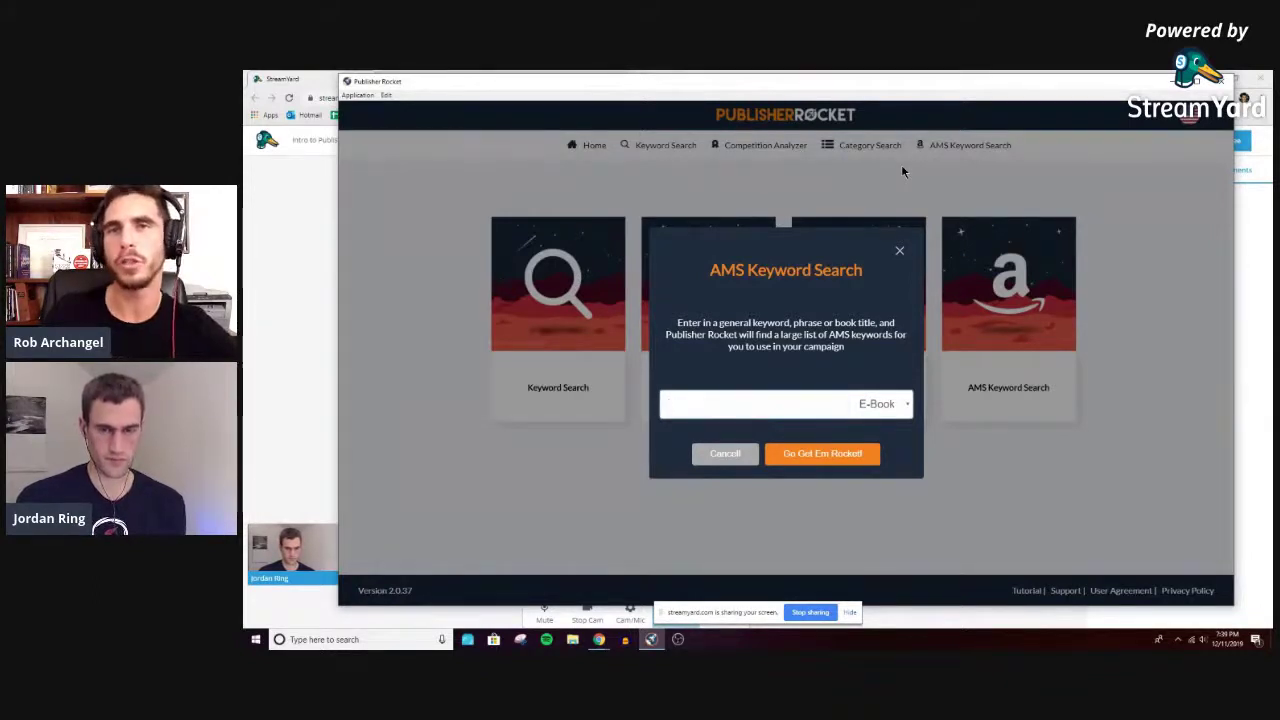
pyautogui.click(898, 254)
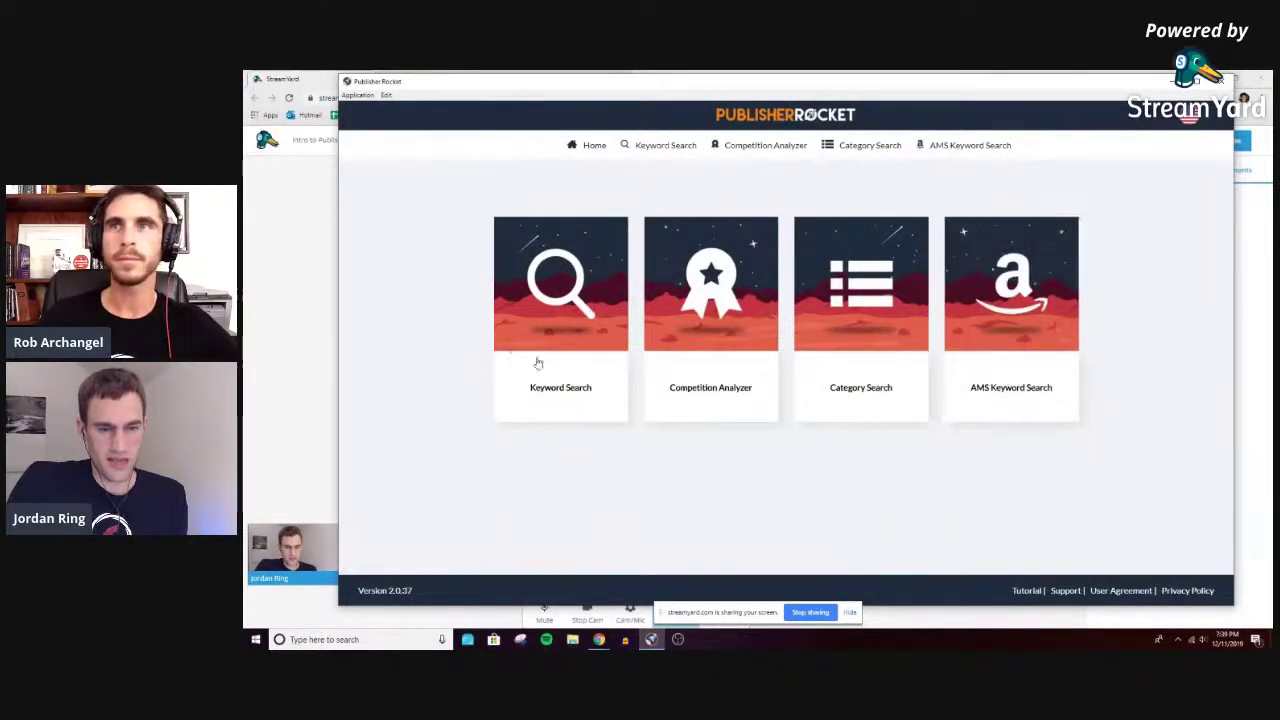
pyautogui.click(550, 392)
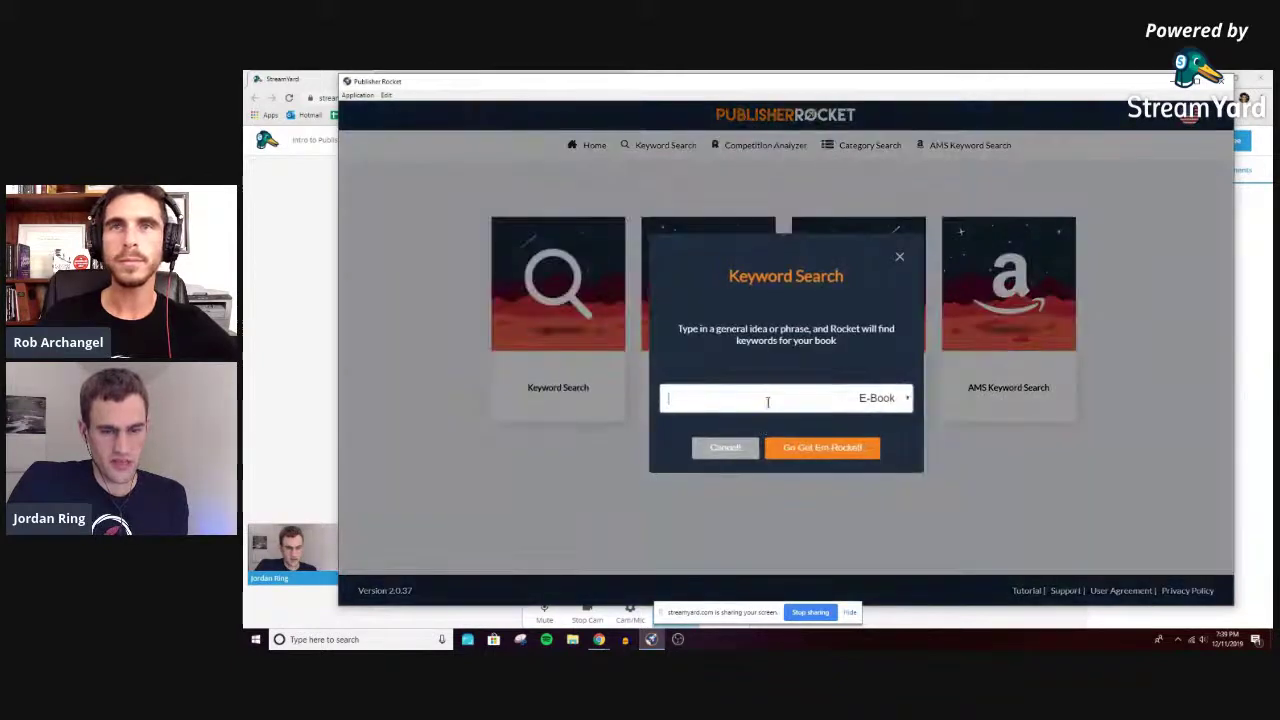
pyautogui.write('bat')
pyautogui.press('Return')
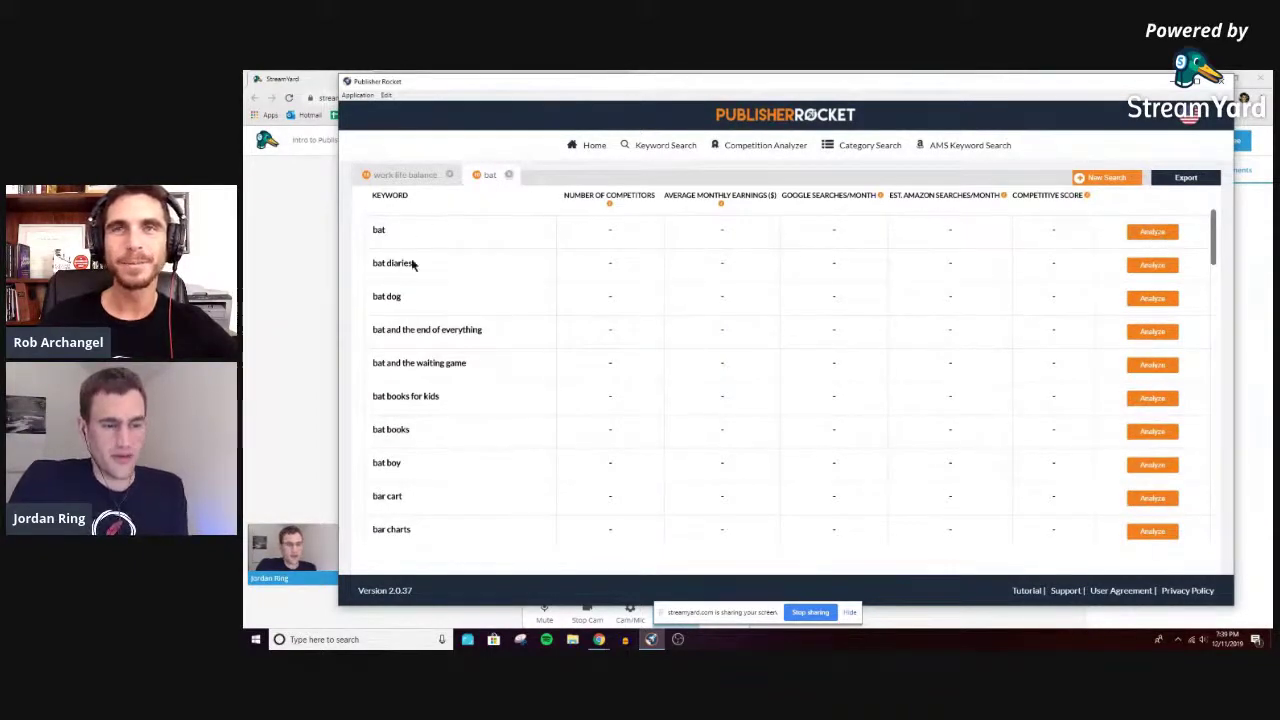
pyautogui.click(449, 176)
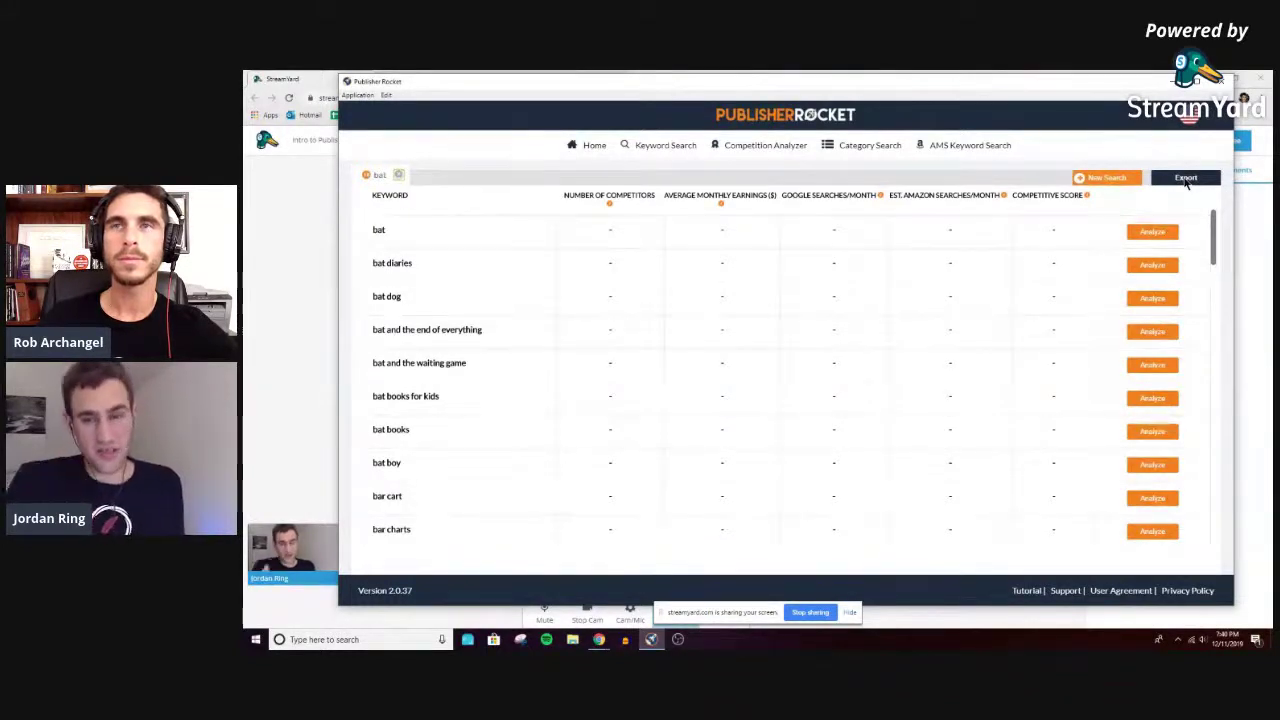
# Start a new AMS Keyword Search for E-Book
pyautogui.click(990, 145)
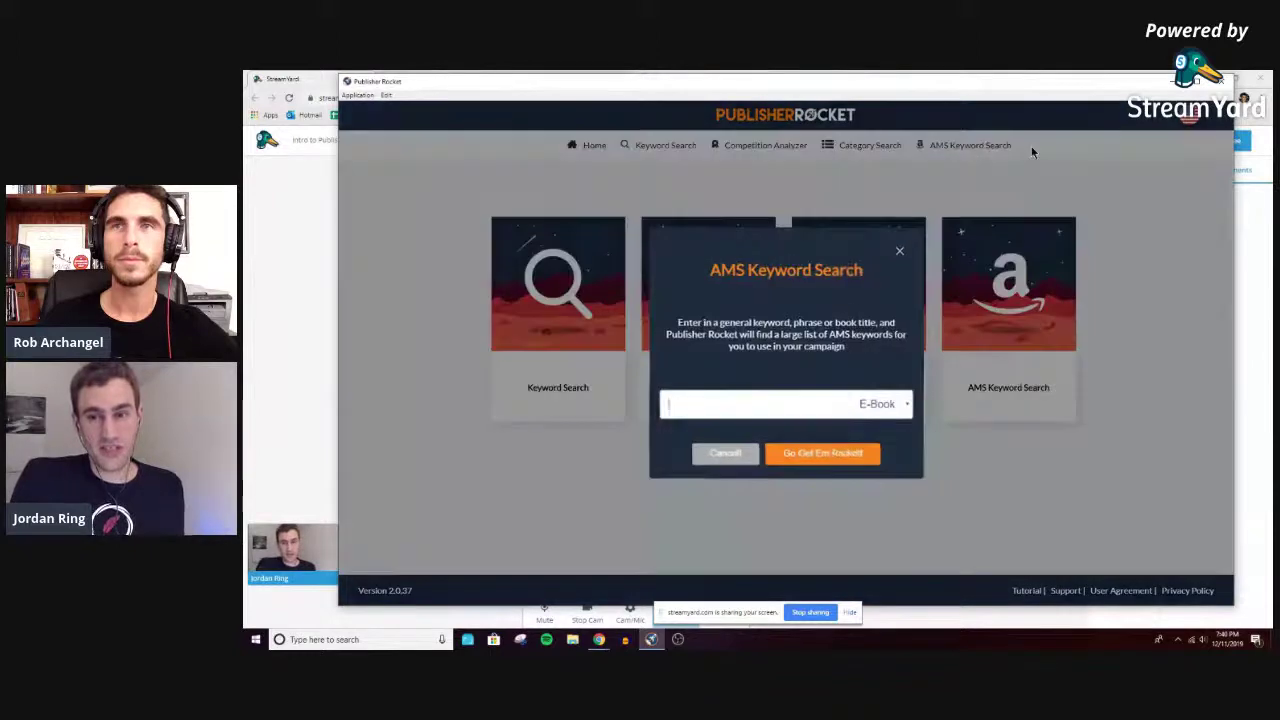
pyautogui.click(759, 405)
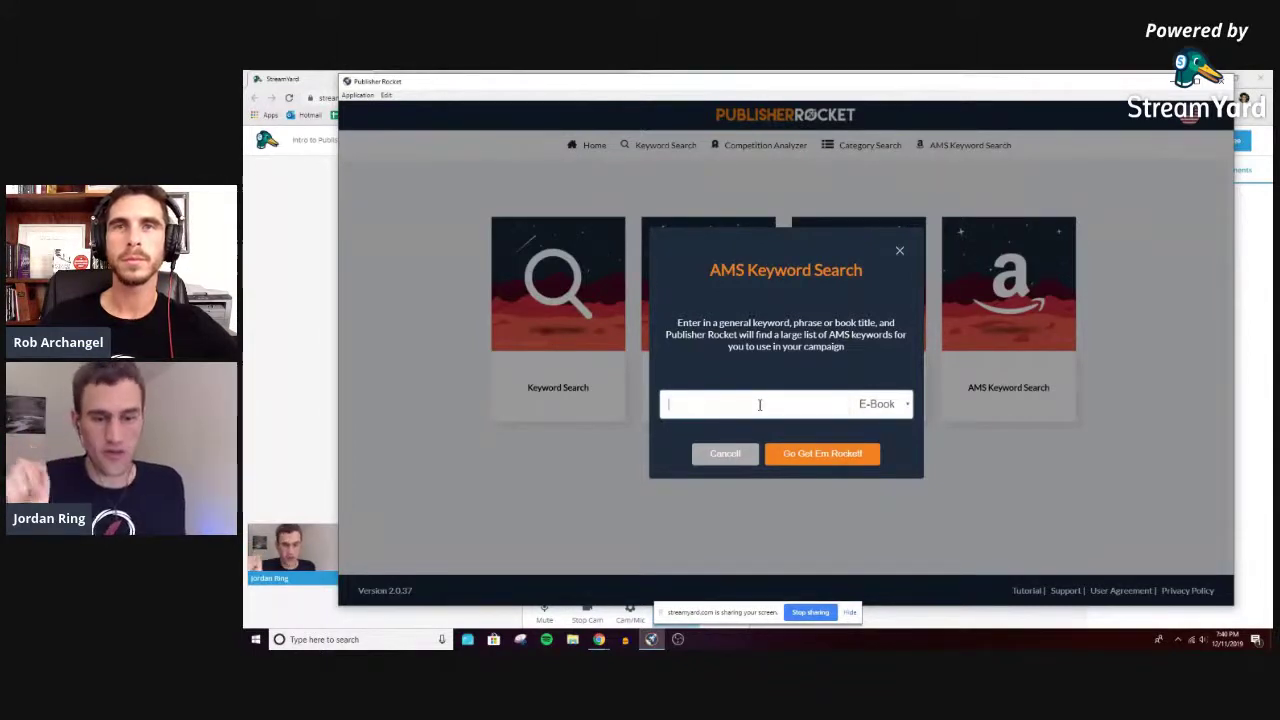
pyautogui.write('work life balanc')
pyautogui.press('BackSpace')
pyautogui.press('BackSpace')
pyautogui.press('BackSpace')
pyautogui.press('BackSpace')
pyautogui.press('BackSpace')
pyautogui.press('BackSpace')
pyautogui.press('BackSpace')
pyautogui.press('BackSpace')
pyautogui.press('BackSpace')
pyautogui.press('BackSpace')
pyautogui.press('BackSpace')
pyautogui.press('BackSpace')
pyautogui.press('BackSpace')
pyautogui.press('BackSpace')
pyautogui.press('BackSpace')
pyautogui.press('BackSpace')
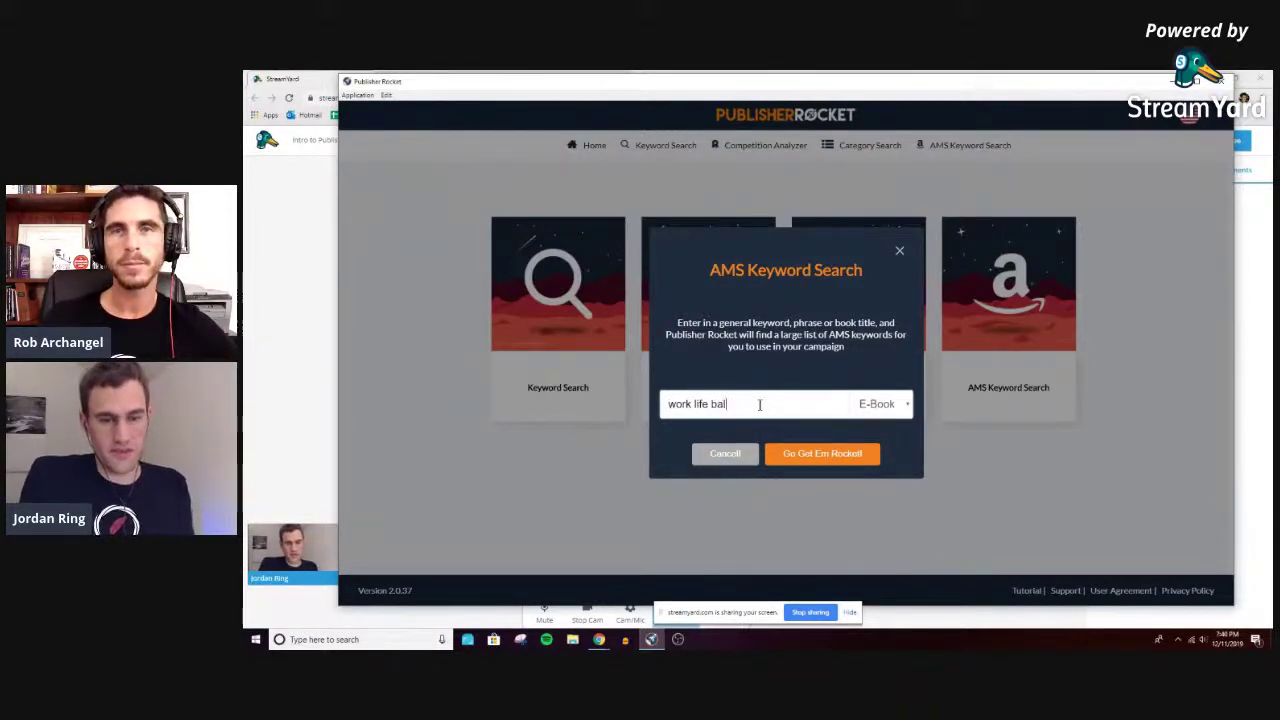
# Search AMS keywords for "women's health" and look through the suggested phrases, titles and authors
pyautogui.write("women's health")
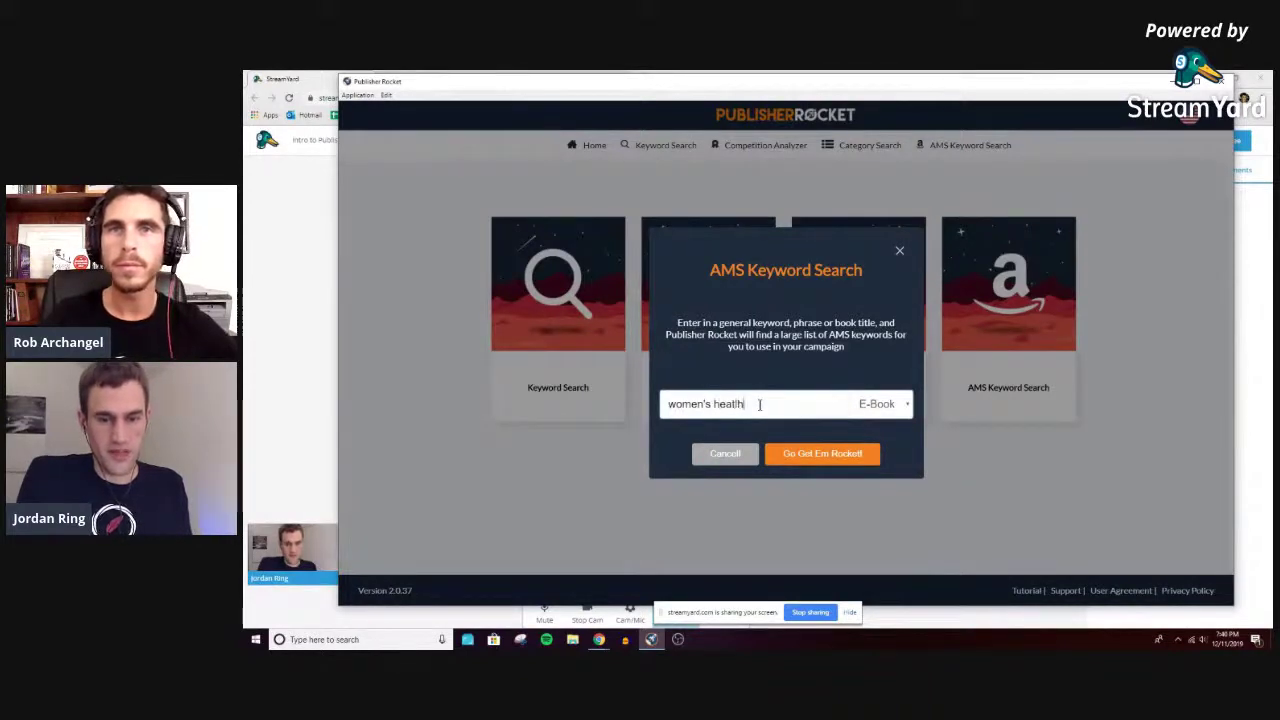
pyautogui.press('Return')
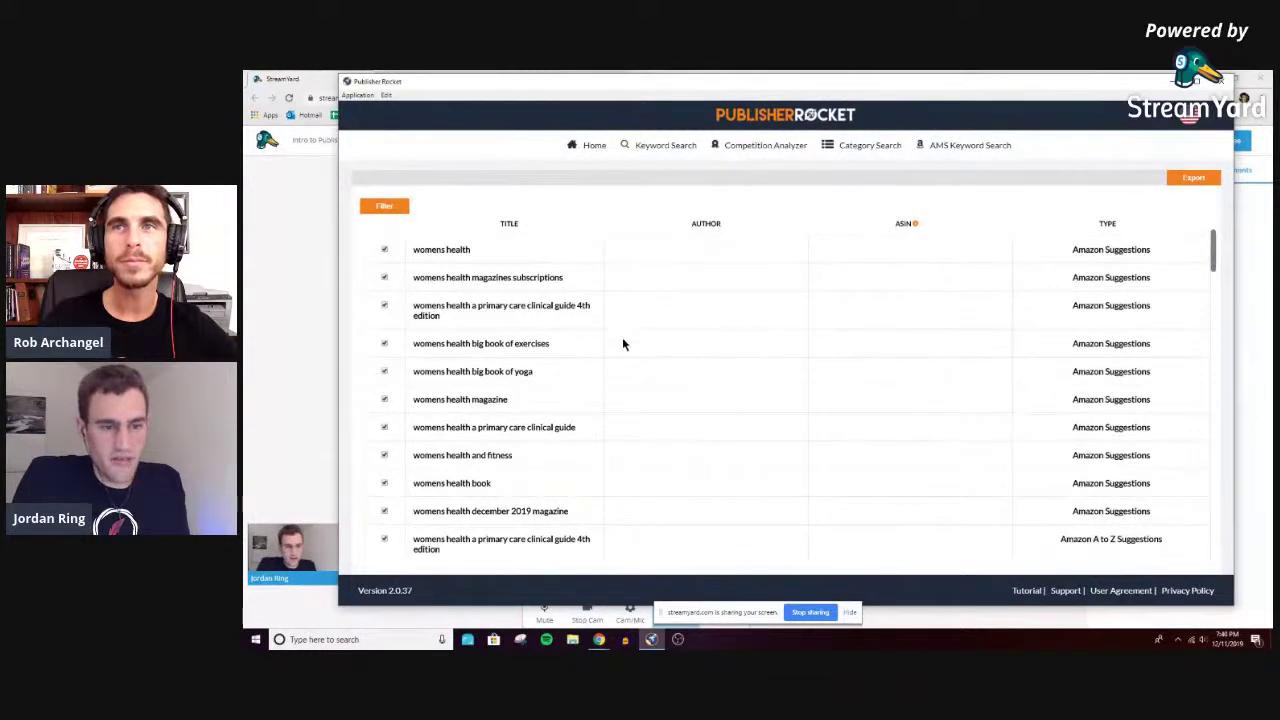
pyautogui.scroll(-2, 657, 366)
pyautogui.scroll(2, 665, 320)
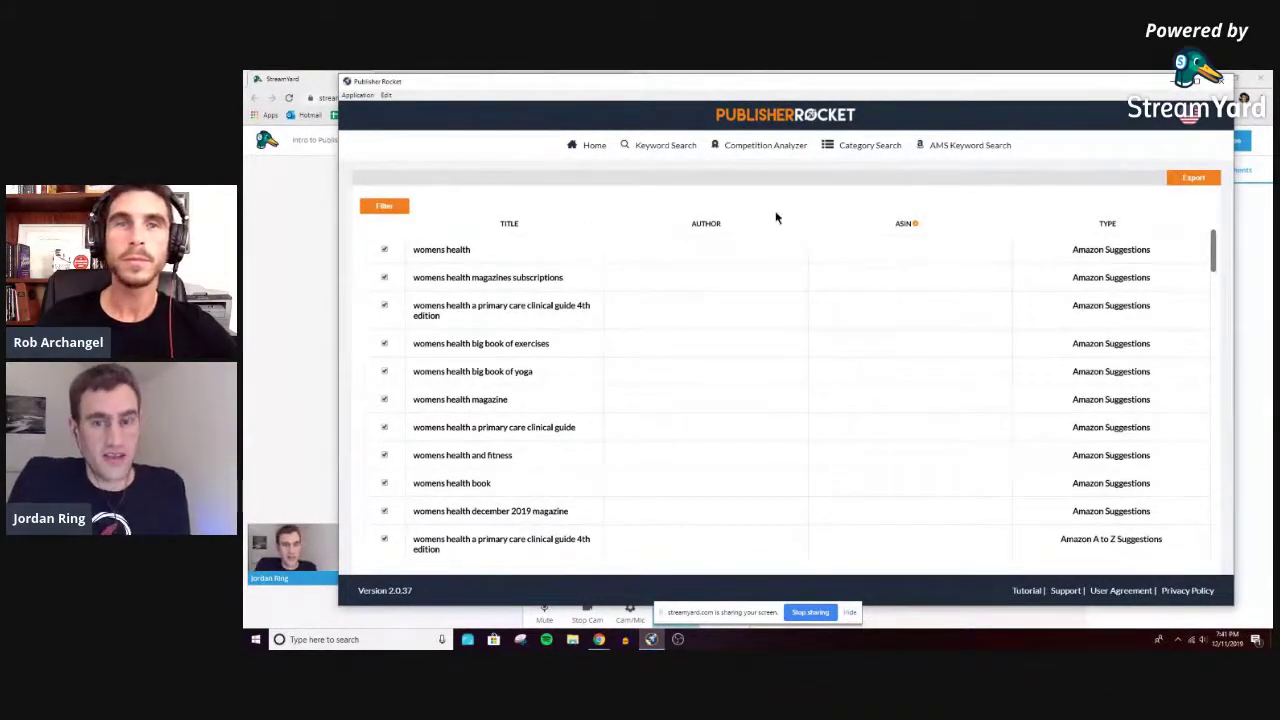
pyautogui.scroll(-15, 800, 345)
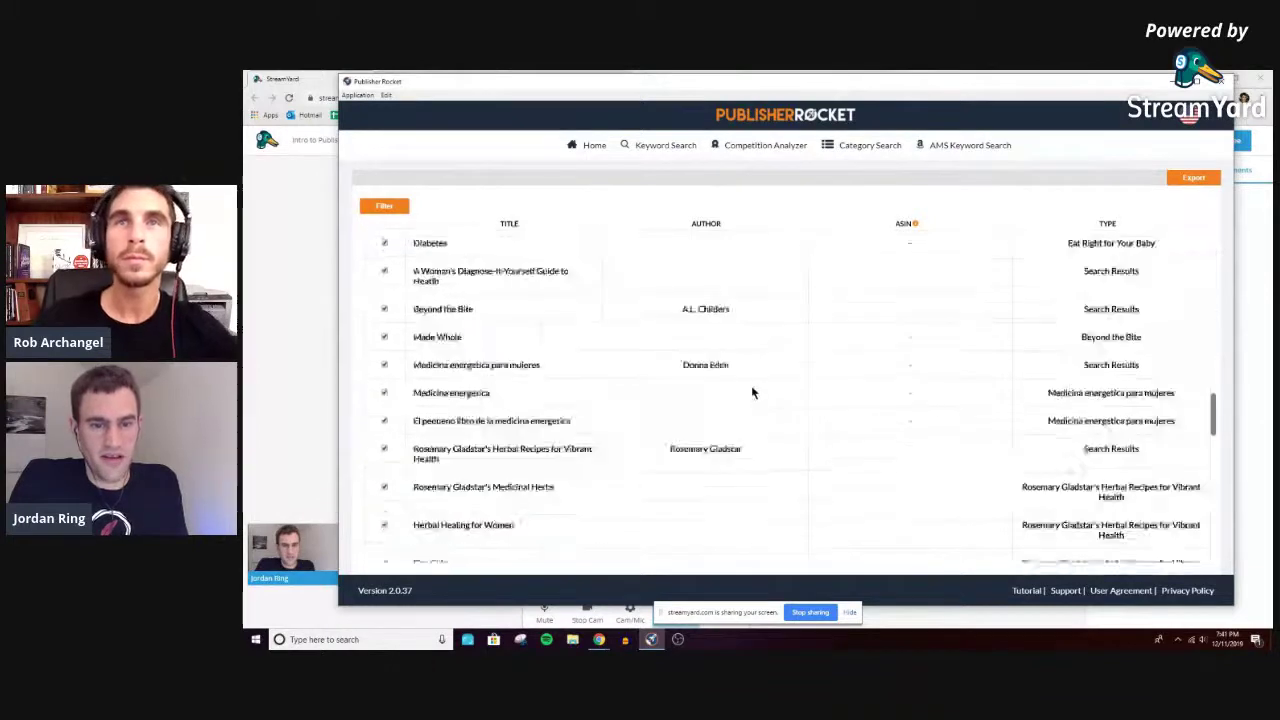
pyautogui.scroll(-5, 752, 386)
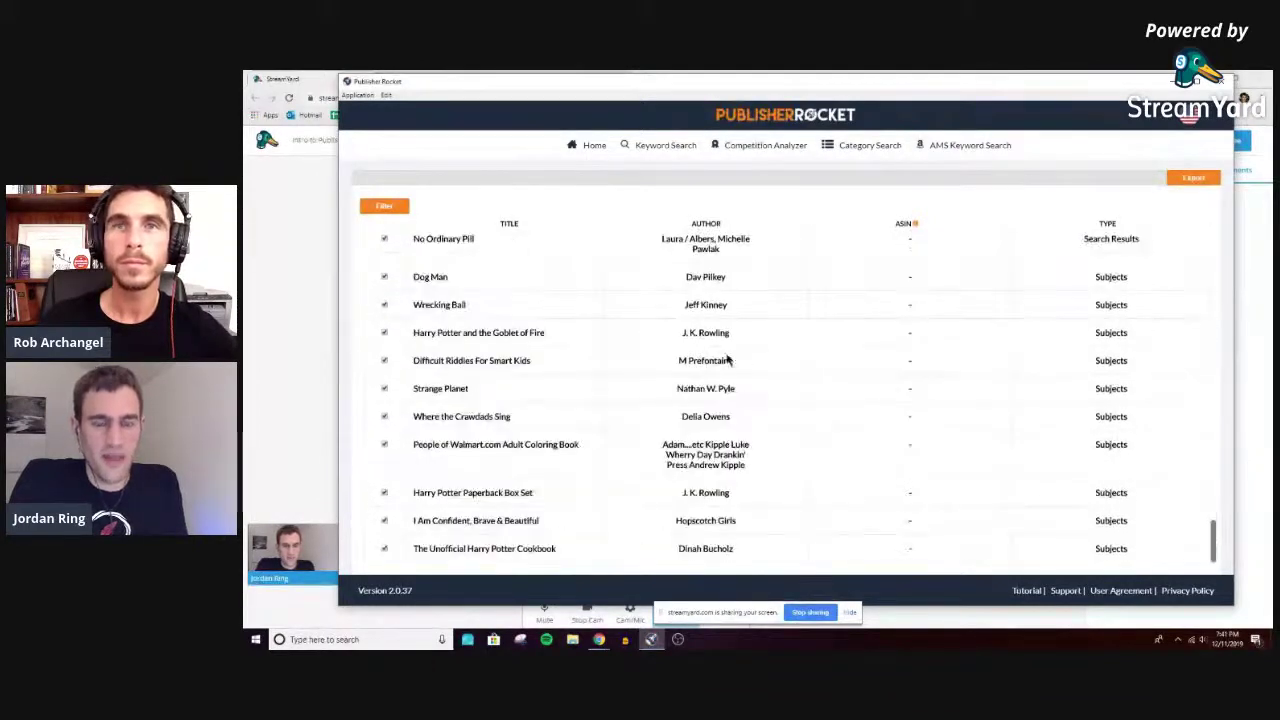
pyautogui.scroll(15, 723, 350)
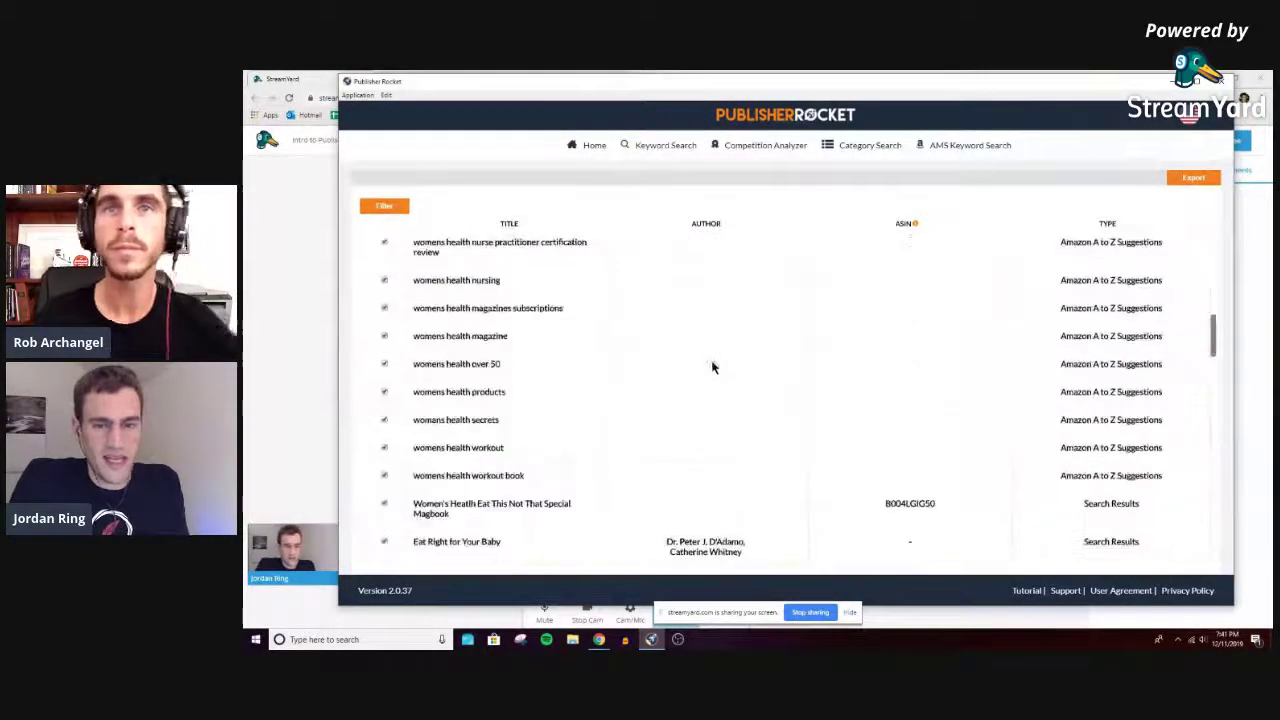
pyautogui.scroll(5, 713, 363)
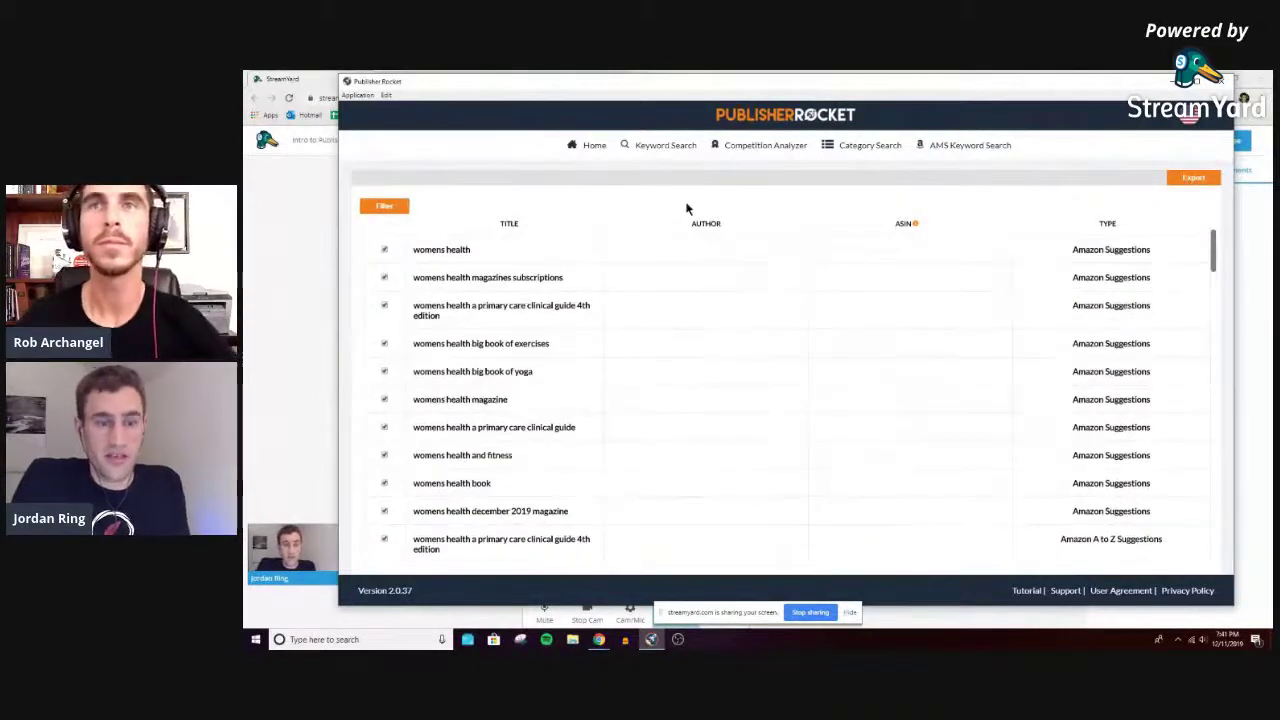
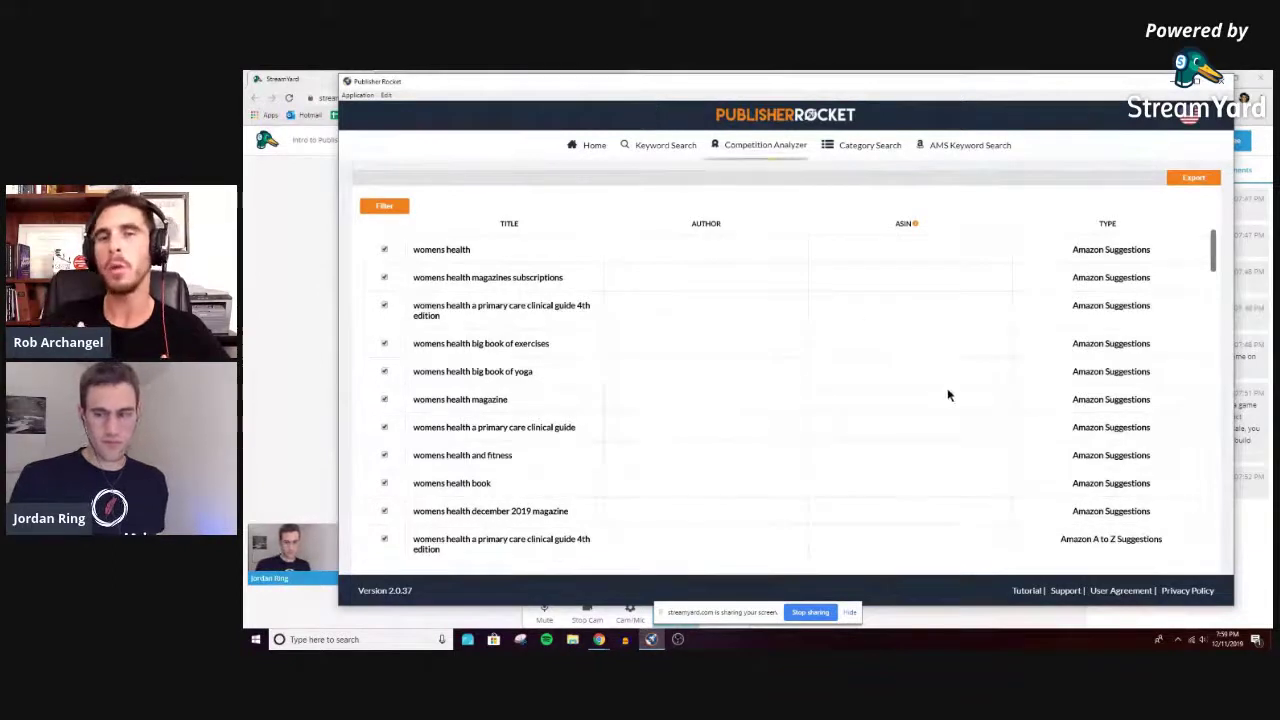
pyautogui.click(1203, 640)
pyautogui.click(941, 90)
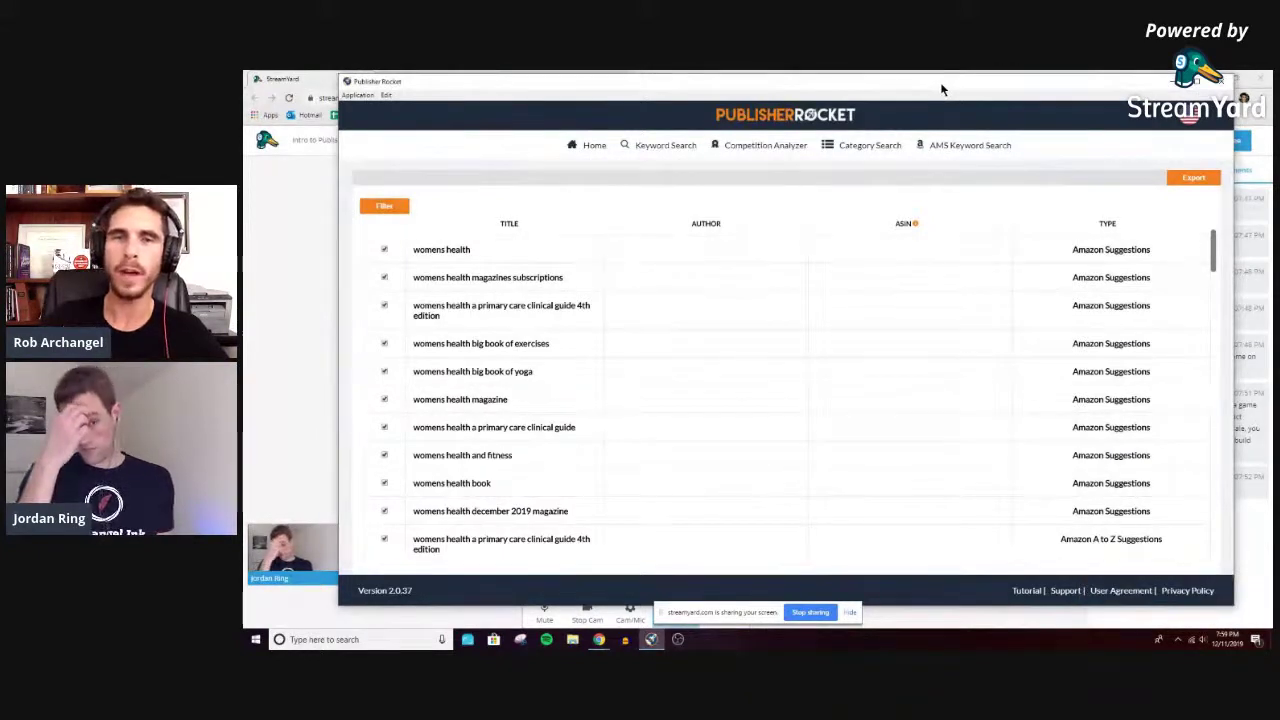